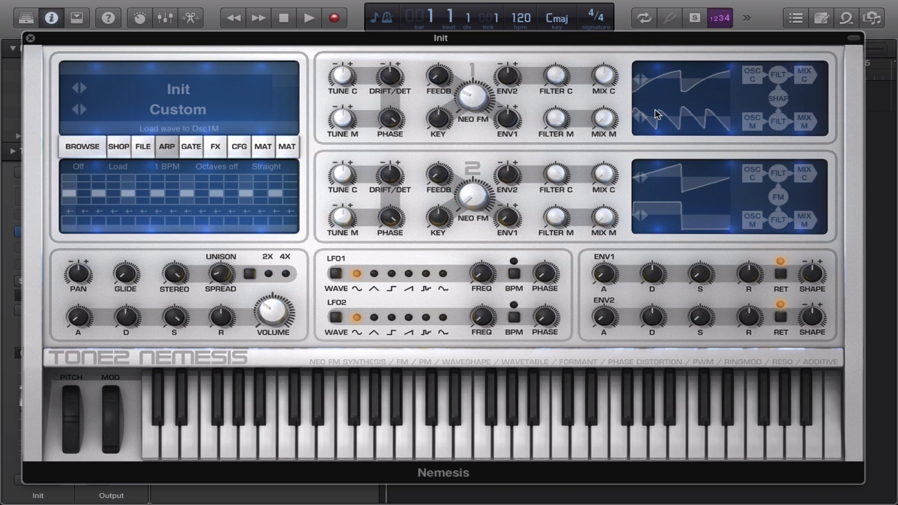
- Sweep Osc1's FM/Shape amount up and down in Waveshape Soft mode, after checking the list of synthesis modes
{"action": "left_click", "coordinate": [787, 99]}
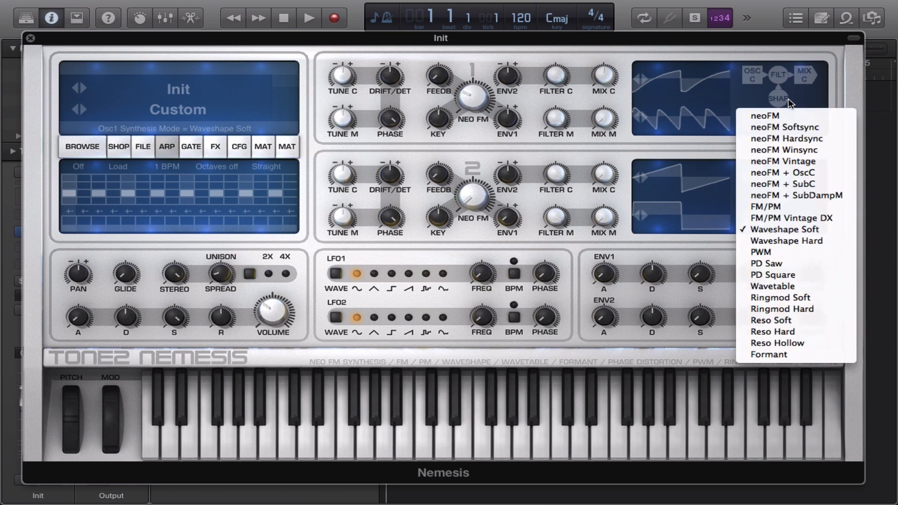
{"action": "left_click", "coordinate": [565, 104]}
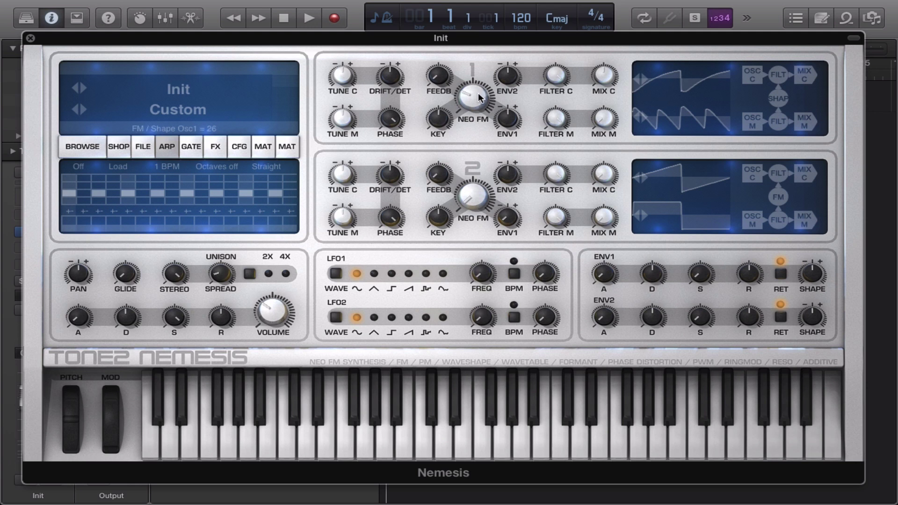
{"action": "left_click_drag", "start_coordinate": [479, 97], "coordinate": [474, 48]}
{"action": "mouse_move", "coordinate": [342, 117]}
{"action": "left_mouse_down"}
{"action": "mouse_move", "coordinate": [346, 144]}
{"action": "mouse_move", "coordinate": [342, 129]}
{"action": "left_mouse_up"}
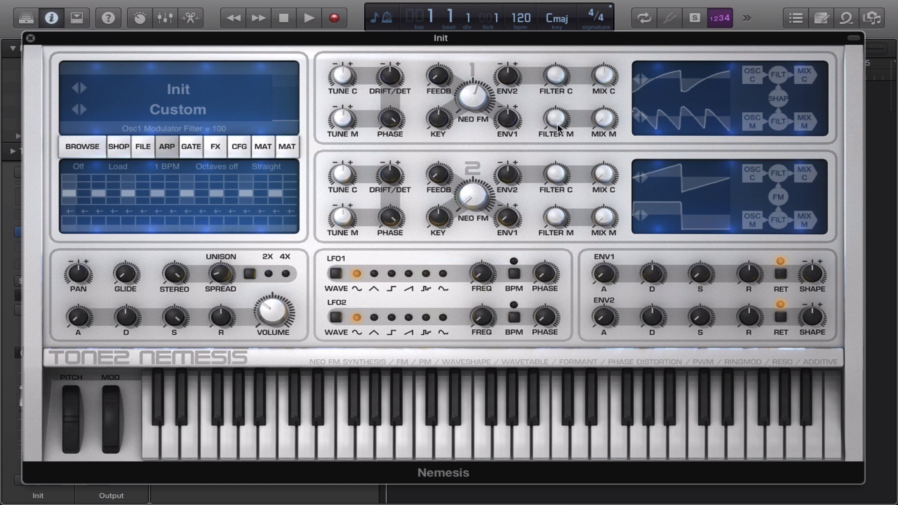
{"action": "left_click_drag", "start_coordinate": [473, 96], "coordinate": [474, 121]}
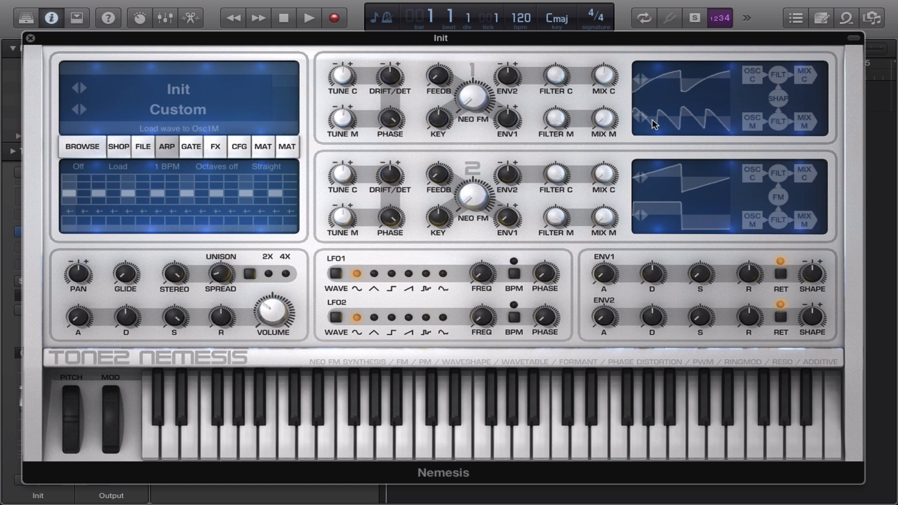
{"action": "left_click_drag", "start_coordinate": [475, 90], "coordinate": [471, 58]}
{"action": "left_click_drag", "start_coordinate": [475, 89], "coordinate": [461, 63]}
{"action": "left_click_drag", "start_coordinate": [475, 104], "coordinate": [481, 187]}
{"action": "left_click_drag", "start_coordinate": [479, 112], "coordinate": [489, 4]}
{"action": "left_click_drag", "start_coordinate": [484, 104], "coordinate": [480, 20]}
{"action": "left_click_drag", "start_coordinate": [483, 91], "coordinate": [486, 175]}
- Initialise the whole patch and load a different carrier wave and a Sinc modulator wave into Osc1
{"action": "left_click", "coordinate": [145, 150]}
{"action": "left_click", "coordinate": [167, 209]}
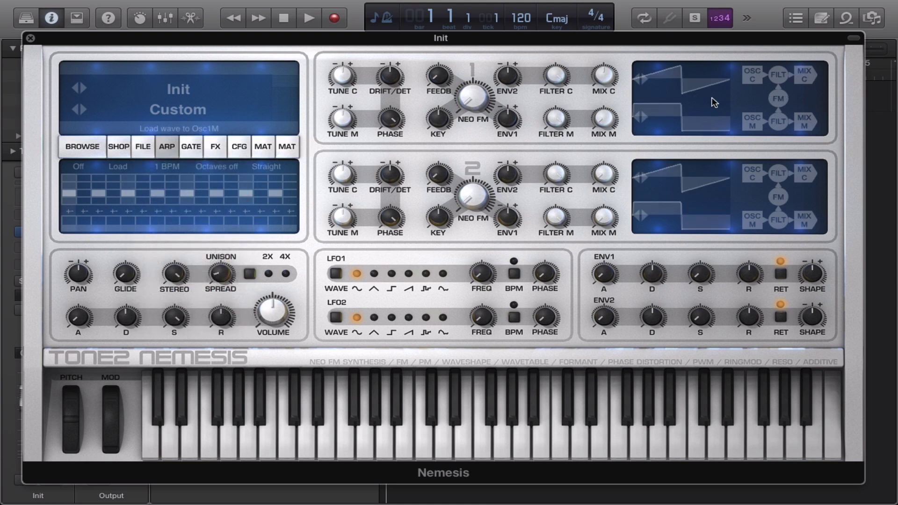
{"action": "left_click", "coordinate": [700, 79]}
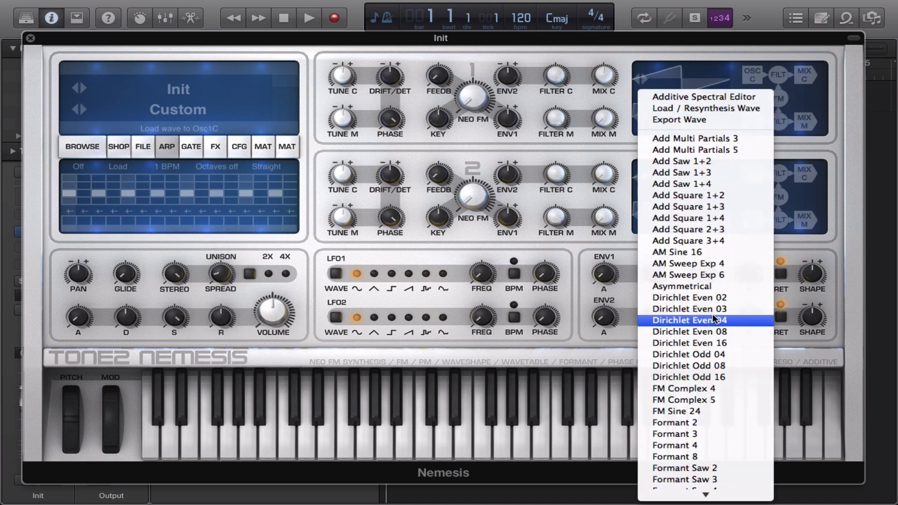
{"action": "mouse_move", "coordinate": [718, 498]}
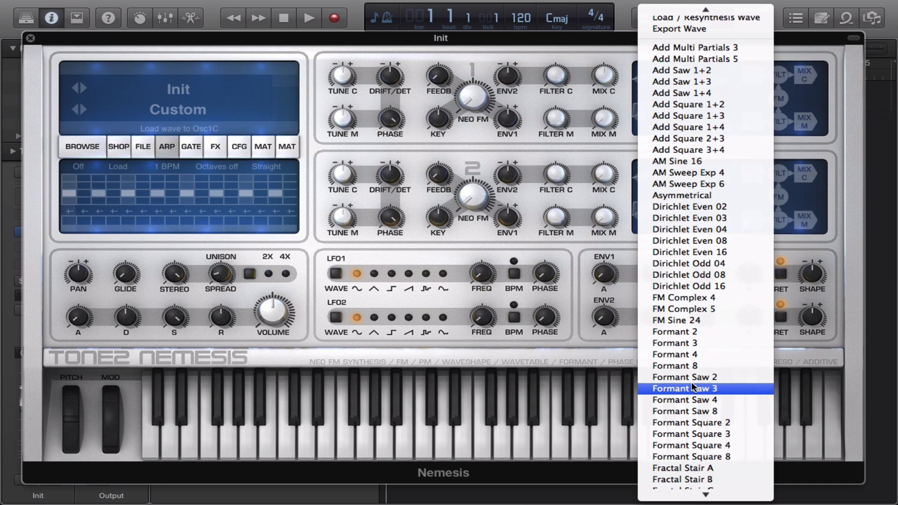
{"action": "left_click", "coordinate": [691, 444]}
{"action": "left_click", "coordinate": [680, 123]}
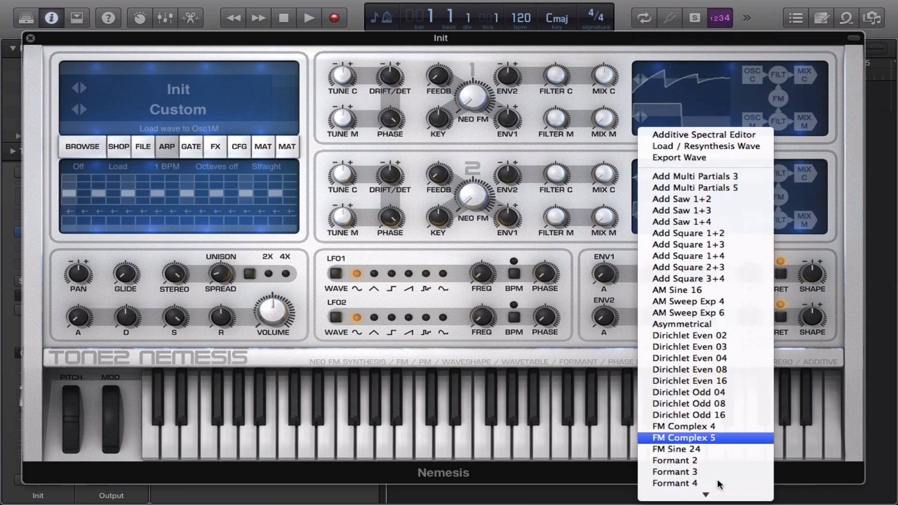
{"action": "mouse_move", "coordinate": [706, 497]}
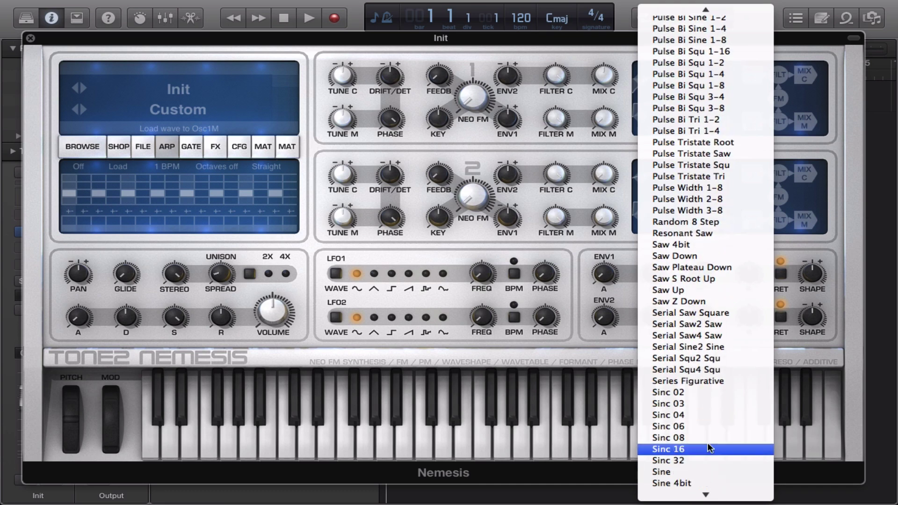
{"action": "left_click", "coordinate": [708, 414]}
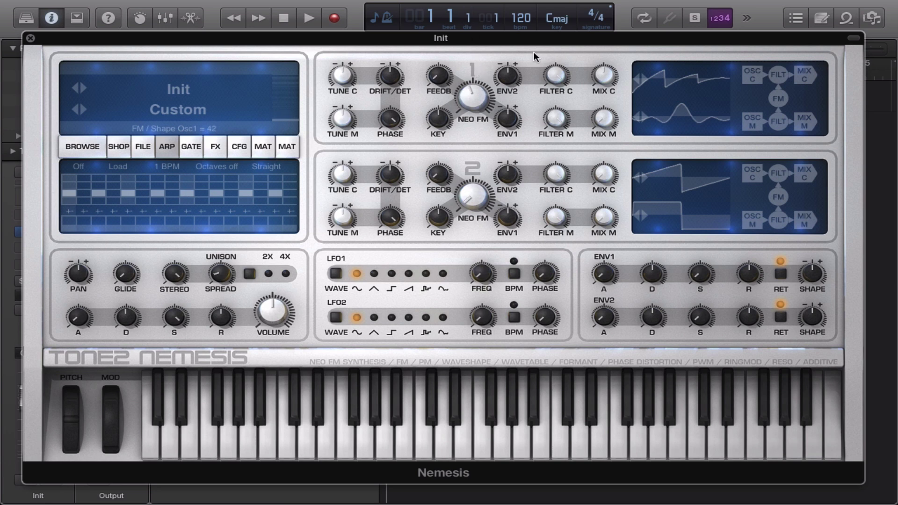
- Set Osc1's synthesis mode to Waveshape Soft and sweep its shape amount with the master volume at 27
{"action": "left_click", "coordinate": [844, 116]}
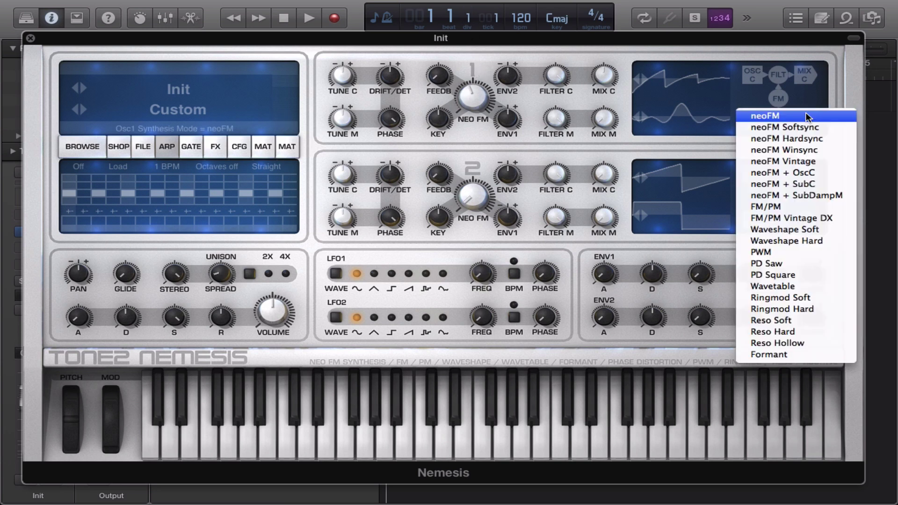
{"action": "left_click", "coordinate": [815, 230]}
{"action": "left_click_drag", "start_coordinate": [466, 108], "coordinate": [479, 150]}
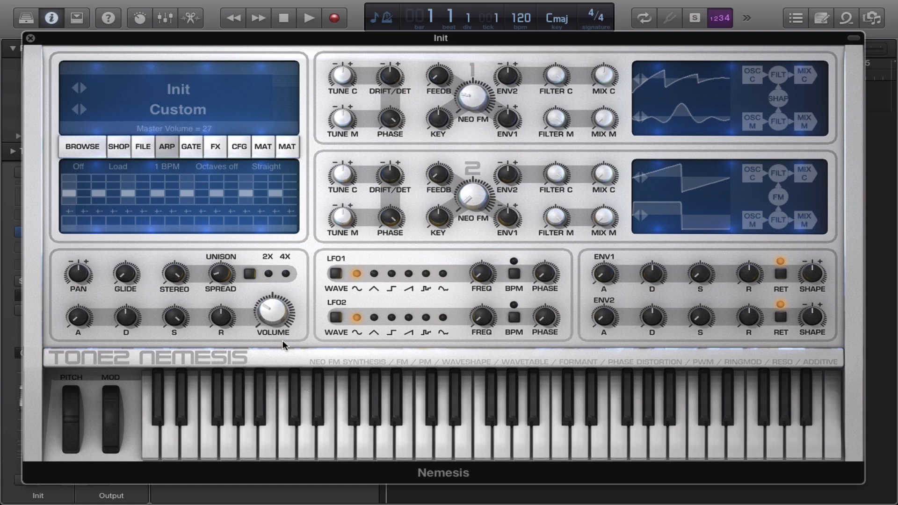
{"action": "left_click_drag", "start_coordinate": [467, 109], "coordinate": [476, 37]}
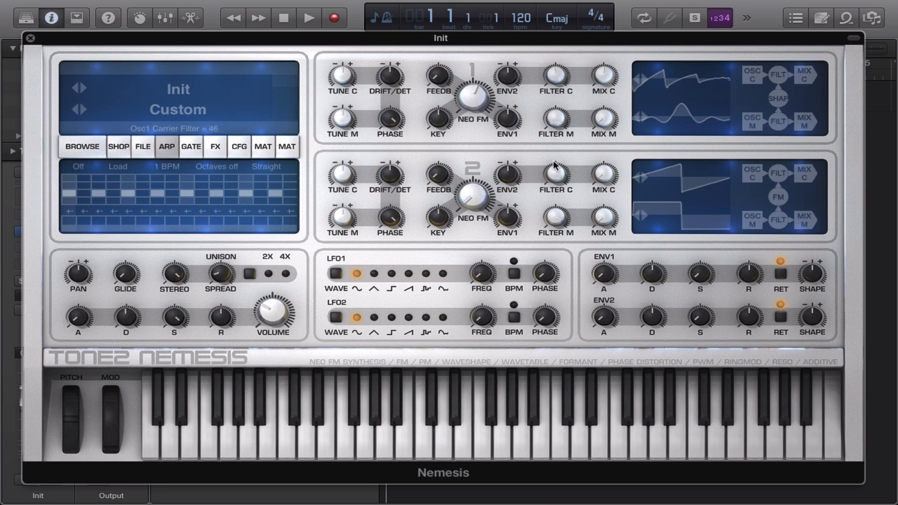
- Lower Osc1's carrier filter and modulate it with a longer envelope decay and a higher filter envelope send
{"action": "left_click_drag", "start_coordinate": [553, 161], "coordinate": [546, 1]}
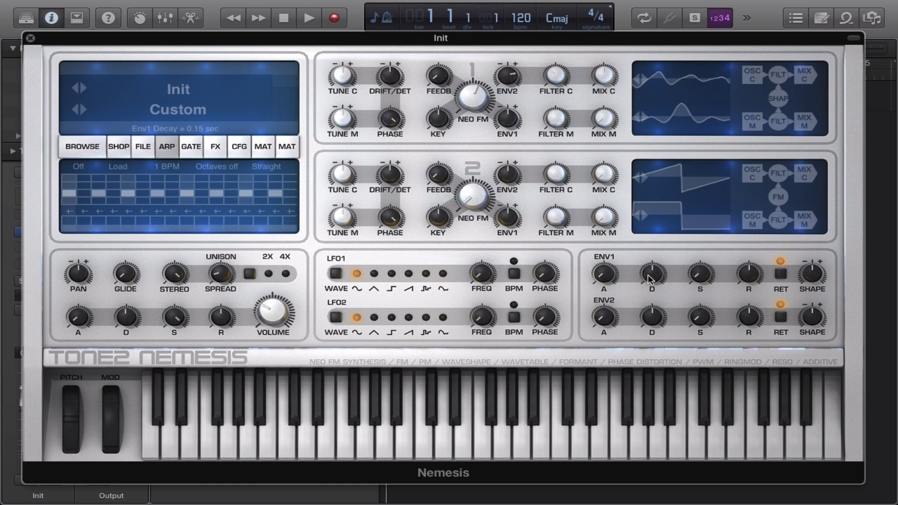
{"action": "left_click_drag", "start_coordinate": [647, 274], "coordinate": [647, 244]}
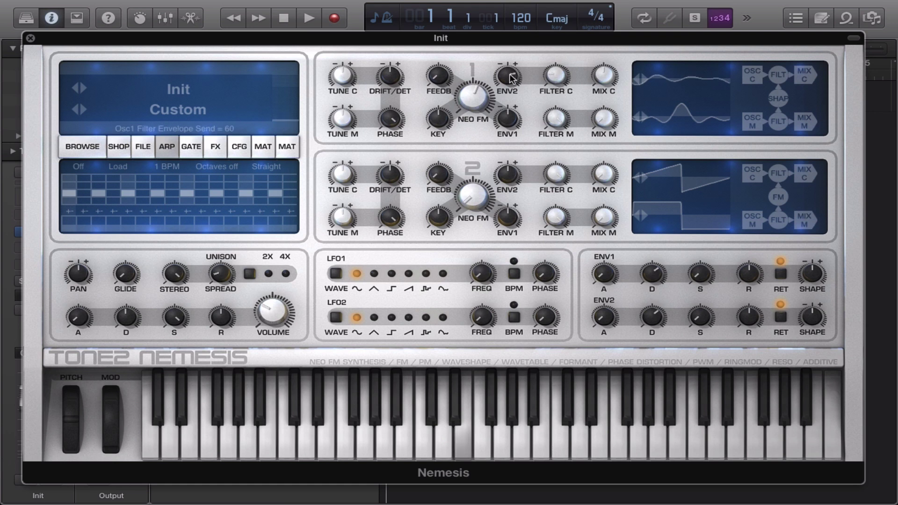
{"action": "left_click_drag", "start_coordinate": [553, 69], "coordinate": [553, 115]}
- Vary Osc1's shape amount and advance its modulator to the second next Sinc wave
{"action": "left_click_drag", "start_coordinate": [475, 89], "coordinate": [473, 108]}
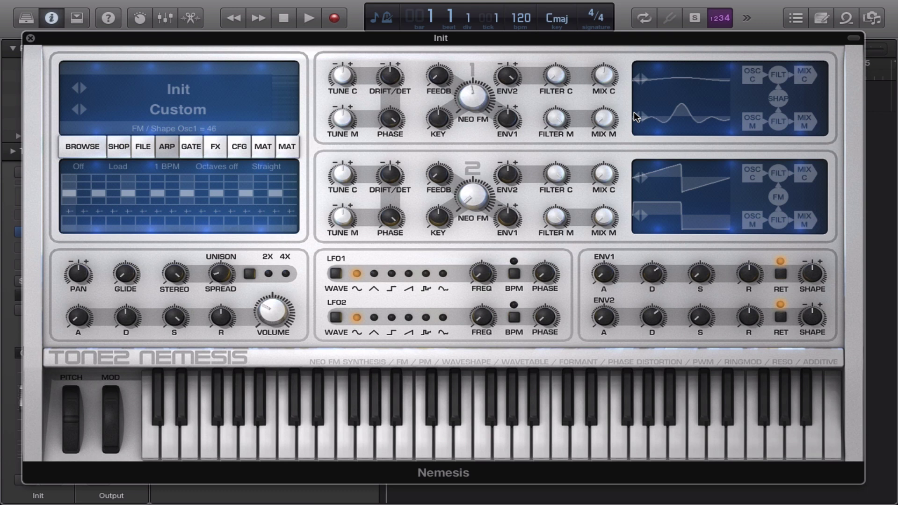
{"action": "mouse_move", "coordinate": [473, 93]}
{"action": "left_mouse_down"}
{"action": "mouse_move", "coordinate": [473, 65]}
{"action": "mouse_move", "coordinate": [473, 95]}
{"action": "left_mouse_up"}
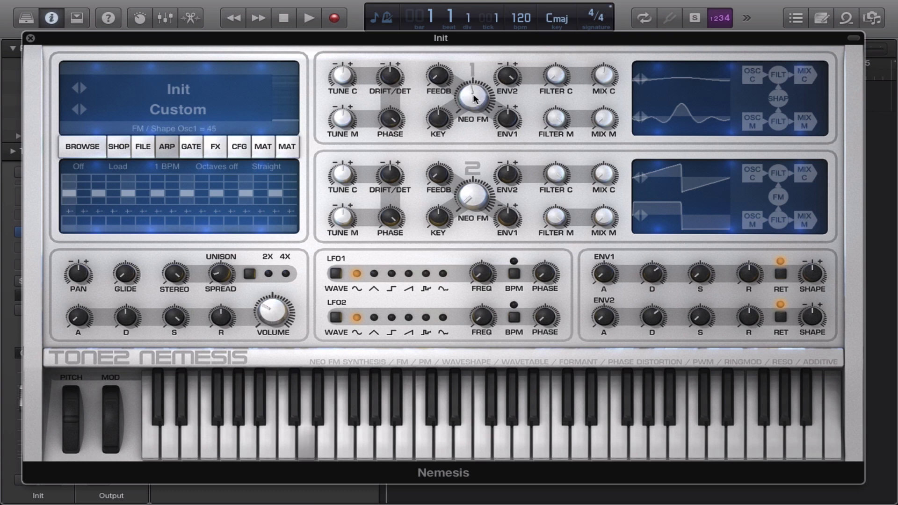
{"action": "left_click_drag", "start_coordinate": [474, 137], "coordinate": [468, 85]}
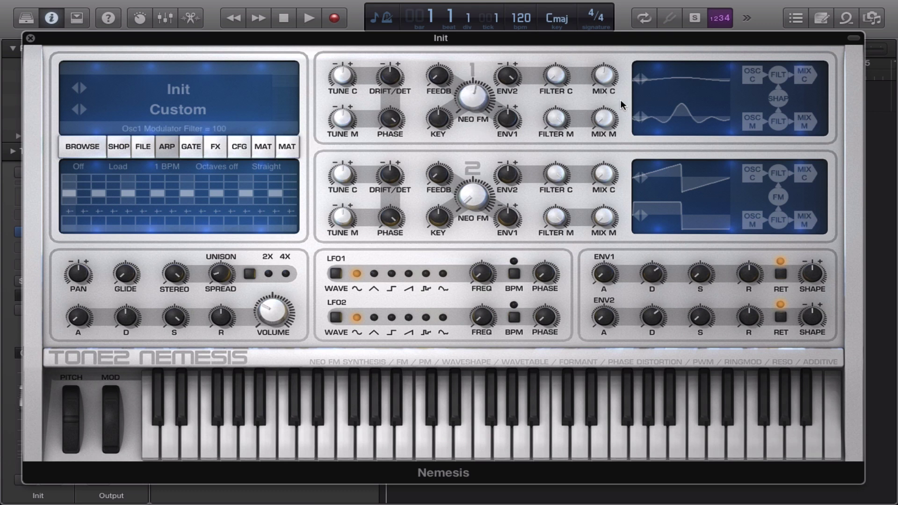
{"action": "left_click", "coordinate": [644, 116]}
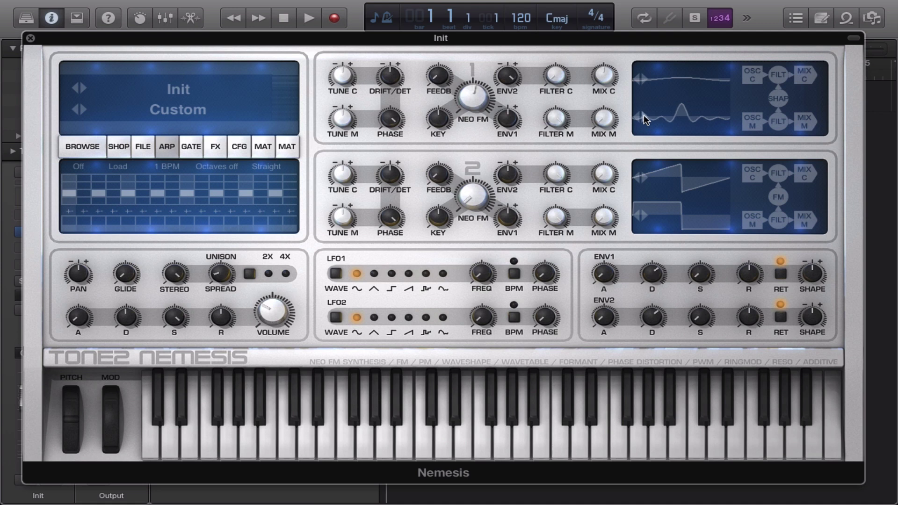
{"action": "left_click", "coordinate": [644, 115]}
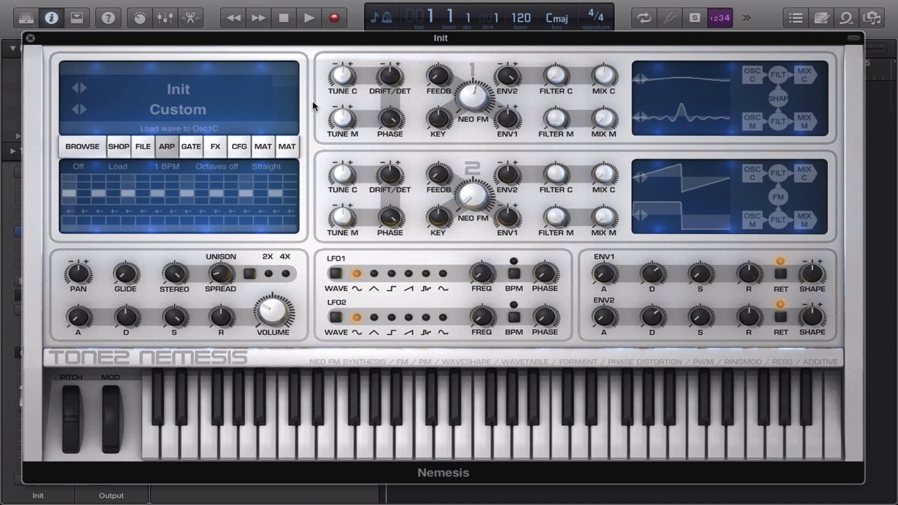
- Initialise the whole patch and load a pulse-shaped wave into the Osc1 carrier
{"action": "left_click", "coordinate": [153, 151]}
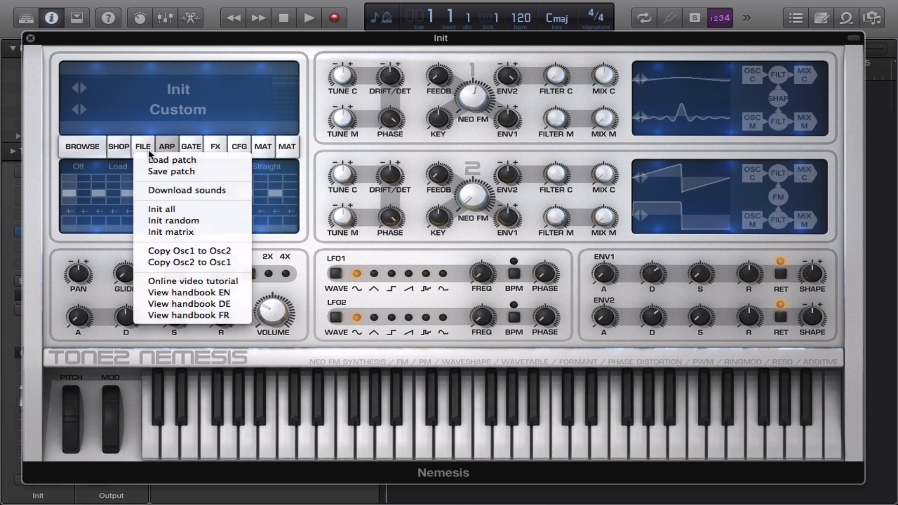
{"action": "left_click", "coordinate": [164, 206]}
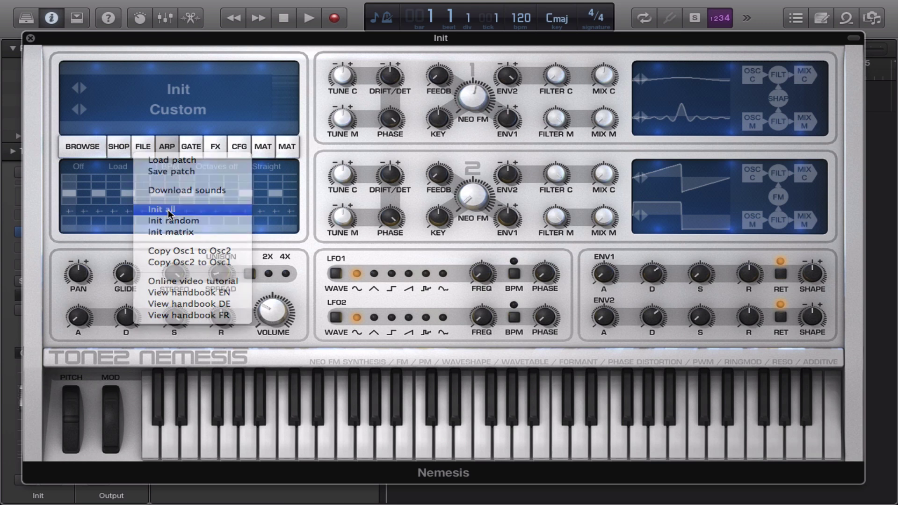
{"action": "left_click", "coordinate": [667, 78]}
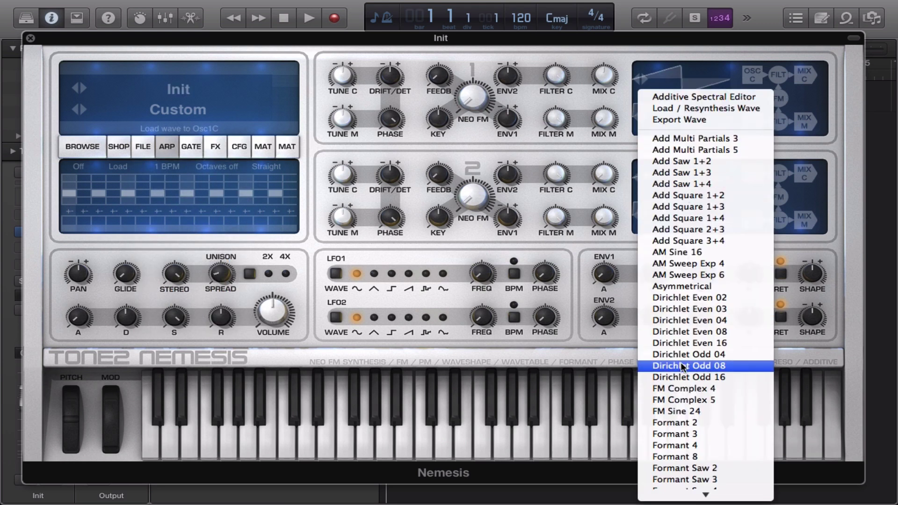
{"action": "scroll", "coordinate": [683, 443], "scroll_direction": "down", "scroll_amount": 4}
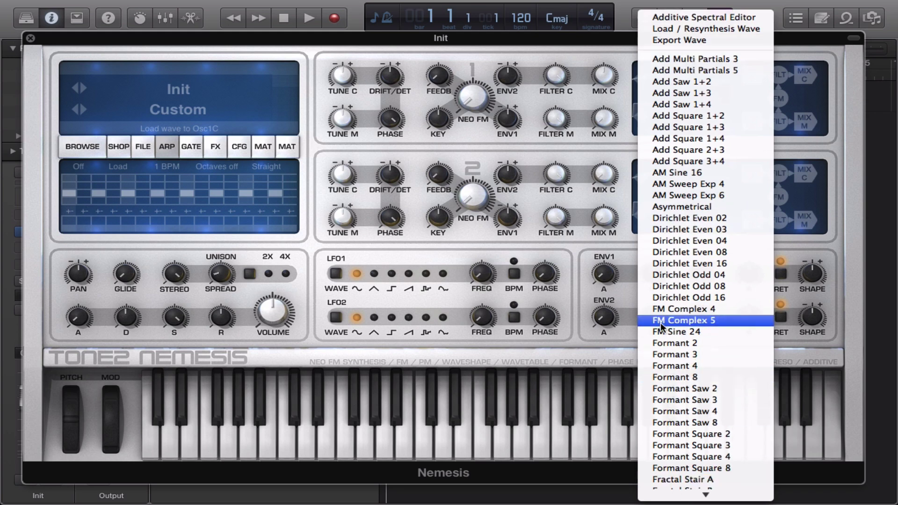
{"action": "left_click", "coordinate": [663, 318]}
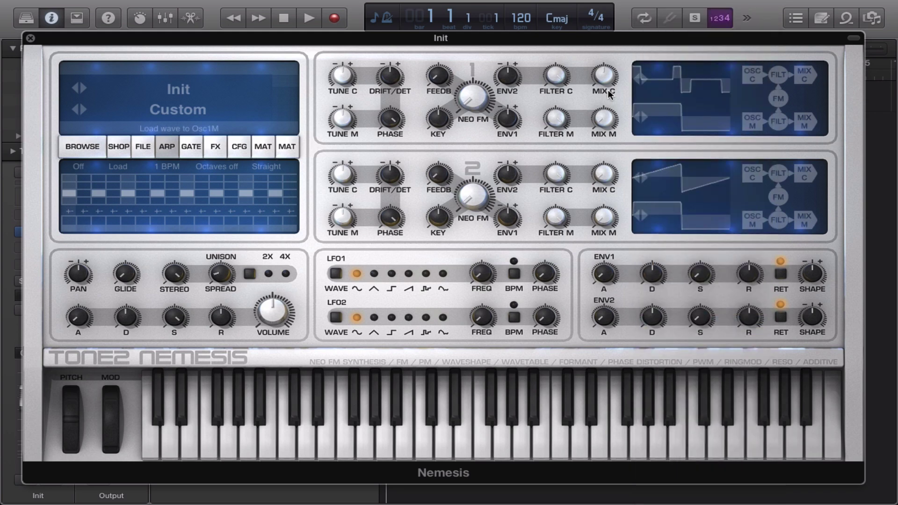
- Lower Osc1's carrier filter and load the Add Saw 1+3 wave into its modulator
{"action": "left_click_drag", "start_coordinate": [552, 136], "coordinate": [570, 192]}
{"action": "left_click", "coordinate": [681, 124]}
{"action": "left_click", "coordinate": [710, 212]}
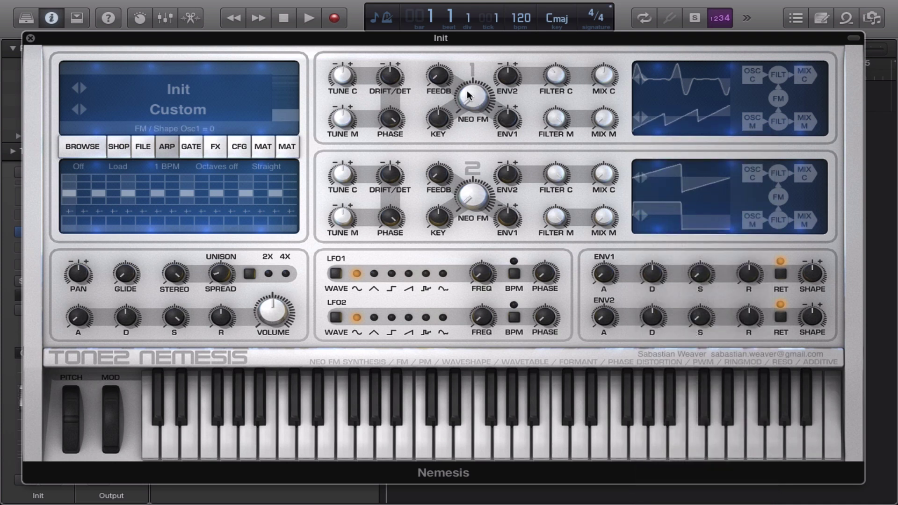
- Set Osc1's synthesis mode to Waveshape Soft and sweep its shape amount with the master volume at 25
{"action": "left_click", "coordinate": [780, 103]}
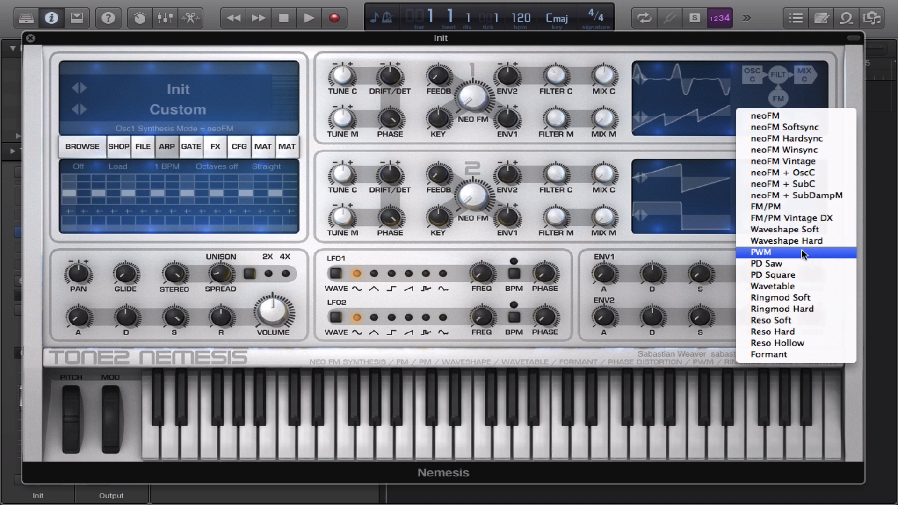
{"action": "left_click", "coordinate": [801, 229]}
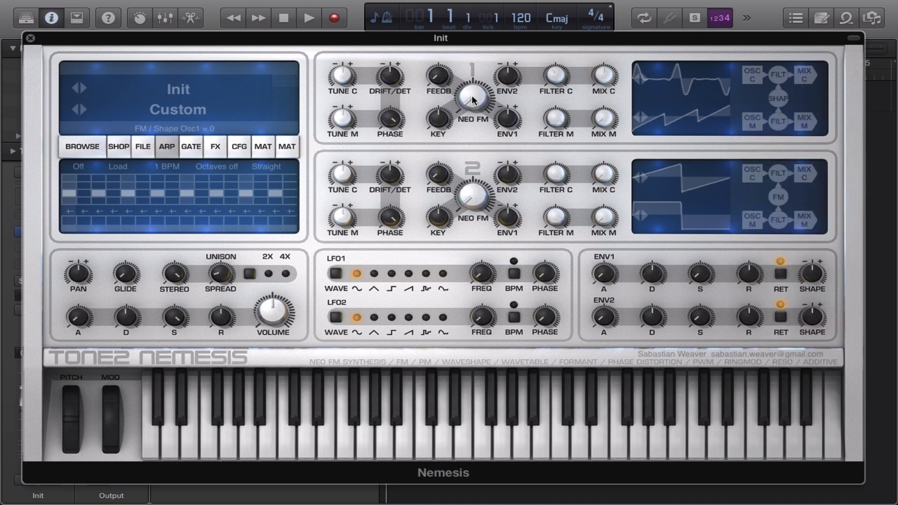
{"action": "left_click_drag", "start_coordinate": [472, 95], "coordinate": [491, 103]}
{"action": "left_click_drag", "start_coordinate": [265, 316], "coordinate": [265, 352]}
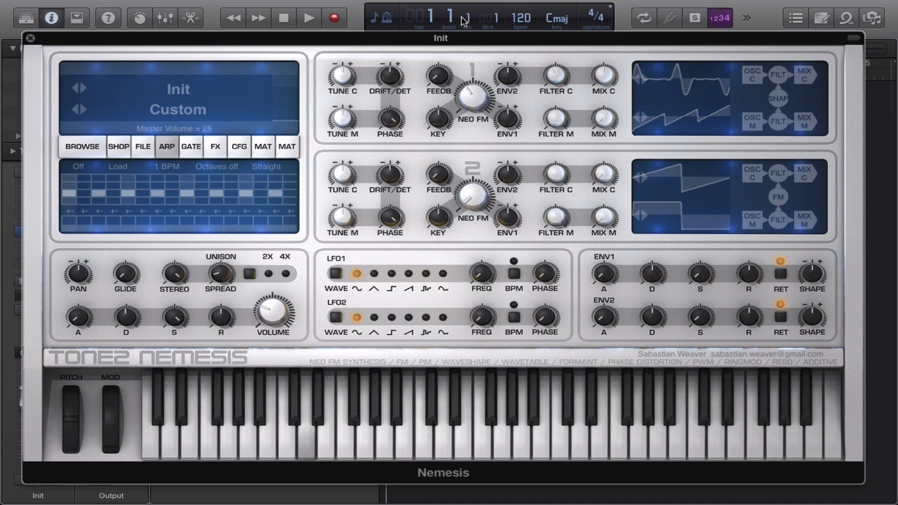
{"action": "mouse_move", "coordinate": [482, 95]}
{"action": "left_mouse_down"}
{"action": "mouse_move", "coordinate": [473, 51]}
{"action": "mouse_move", "coordinate": [488, 100]}
{"action": "left_mouse_up"}
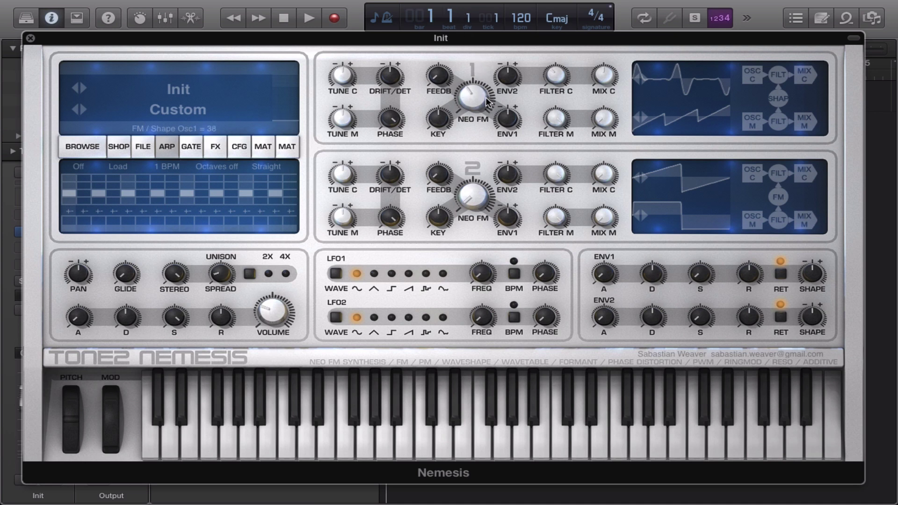
{"action": "left_click_drag", "start_coordinate": [469, 43], "coordinate": [484, 100]}
{"action": "left_click_drag", "start_coordinate": [485, 96], "coordinate": [489, 119]}
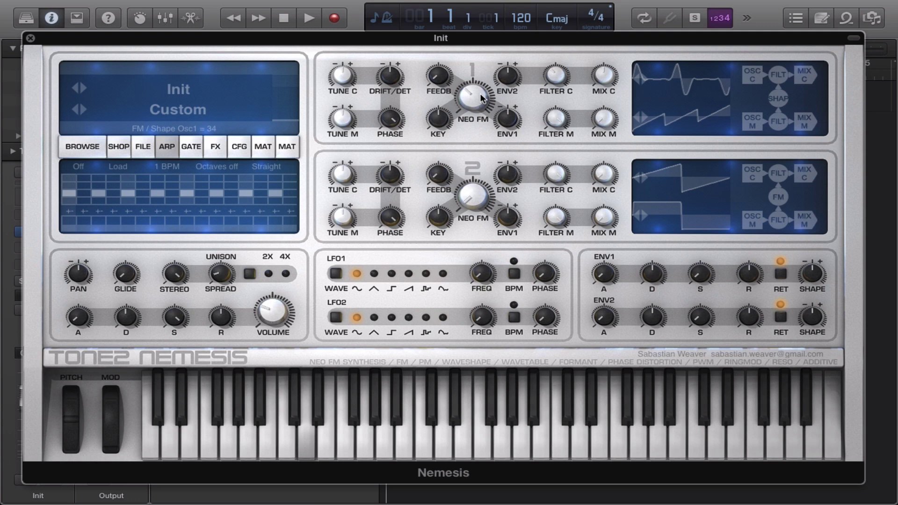
- Shift Osc1's synced phase and switch its synthesis mode to Waveshape Hard
{"action": "mouse_move", "coordinate": [383, 112]}
{"action": "left_click_drag", "start_coordinate": [384, 113], "coordinate": [391, 156]}
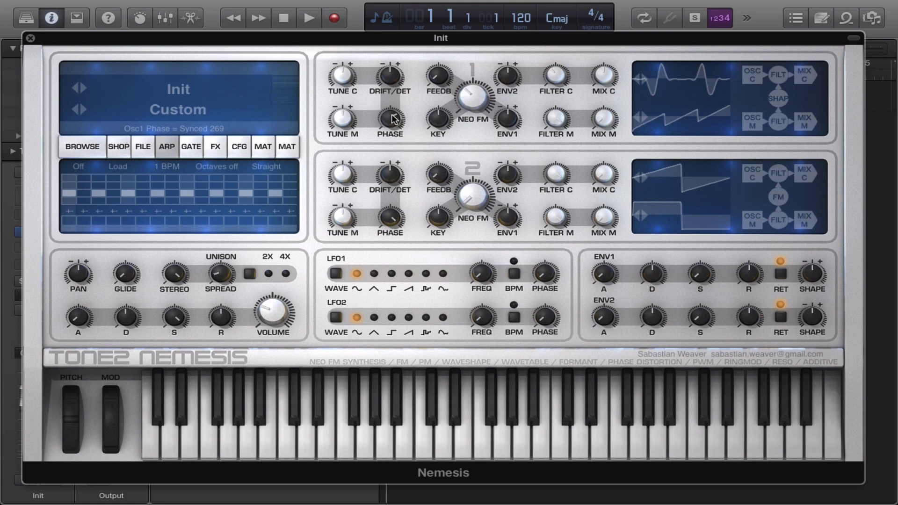
{"action": "left_click_drag", "start_coordinate": [392, 115], "coordinate": [372, 85]}
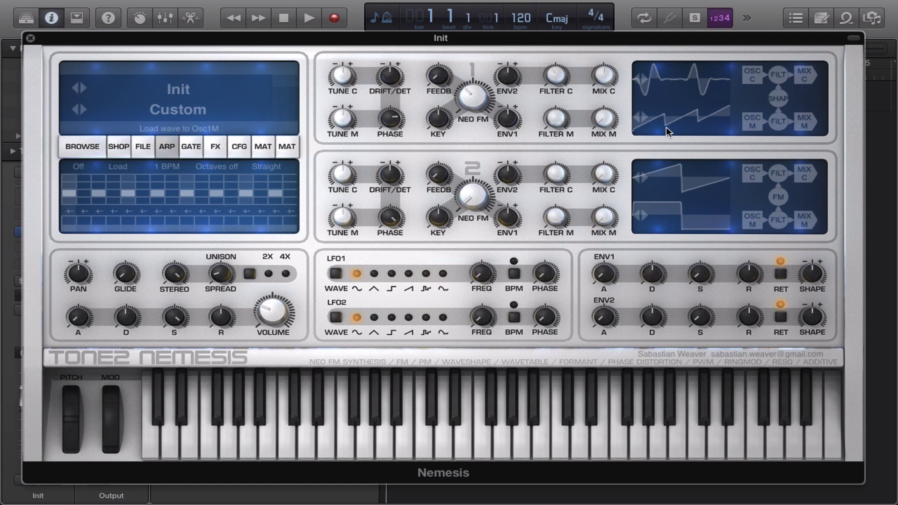
{"action": "left_click", "coordinate": [778, 99]}
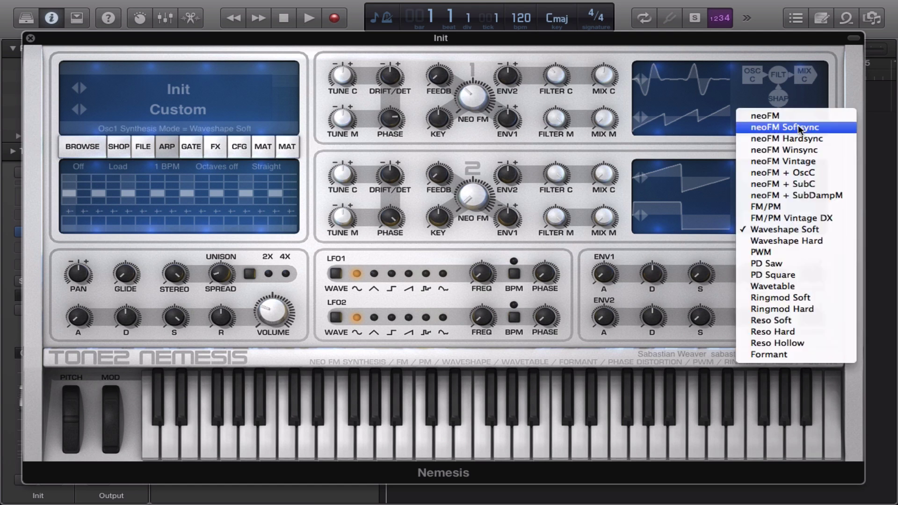
{"action": "left_click", "coordinate": [790, 240]}
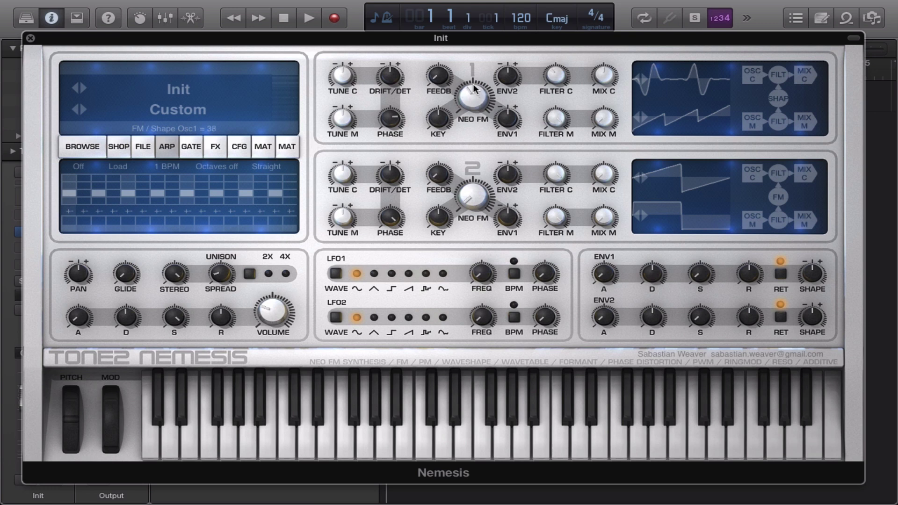
- Sweep Osc1's shape amount to 65 and lower its carrier filter
{"action": "mouse_move", "coordinate": [473, 87]}
{"action": "left_mouse_down"}
{"action": "mouse_move", "coordinate": [460, 57]}
{"action": "mouse_move", "coordinate": [462, 97]}
{"action": "mouse_move", "coordinate": [475, 94]}
{"action": "mouse_move", "coordinate": [470, 88]}
{"action": "left_mouse_up"}
{"action": "left_click_drag", "start_coordinate": [472, 101], "coordinate": [467, 97]}
{"action": "left_click_drag", "start_coordinate": [481, 88], "coordinate": [477, 60]}
{"action": "left_click_drag", "start_coordinate": [555, 75], "coordinate": [557, 159]}
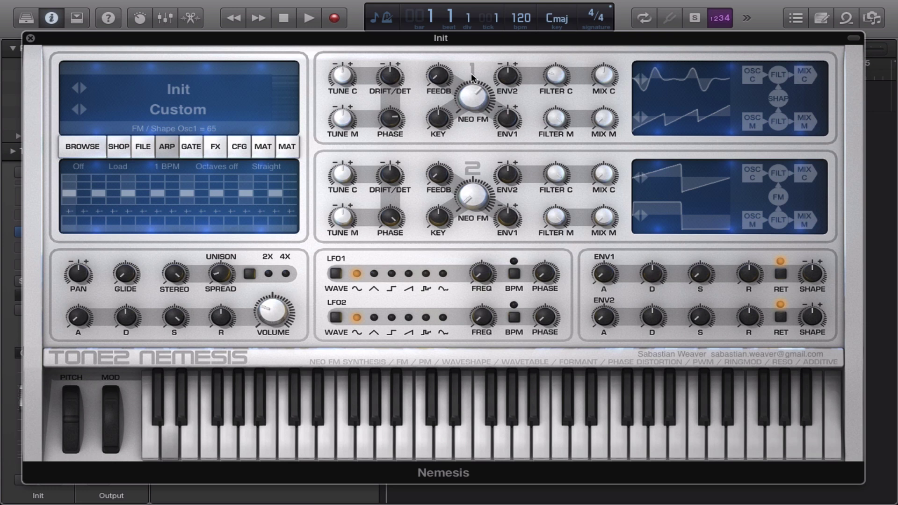
- Sweep Osc1's shape amount up and down and set its filter envelope send to 43
{"action": "left_click_drag", "start_coordinate": [471, 73], "coordinate": [471, 50]}
{"action": "left_click_drag", "start_coordinate": [482, 102], "coordinate": [479, 141]}
{"action": "left_click_drag", "start_coordinate": [506, 79], "coordinate": [507, 46]}
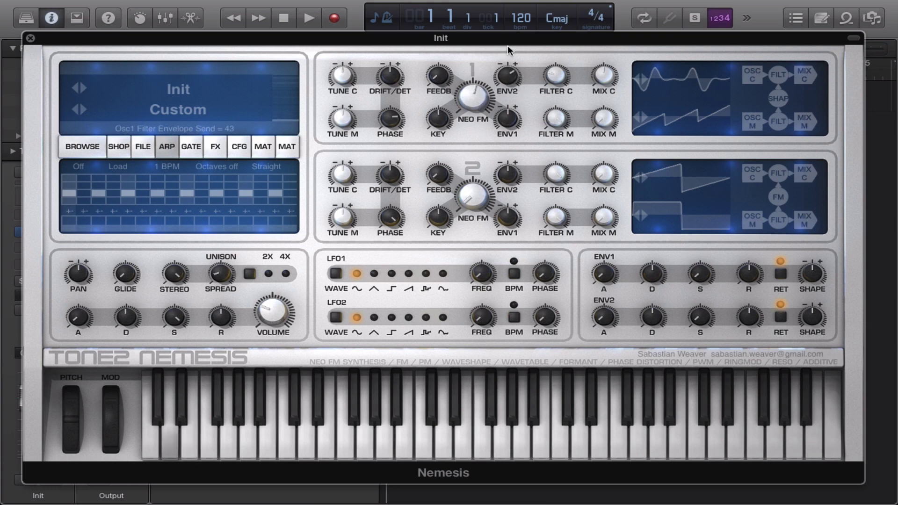
- Set Osc1's shape amount to 32 and sweep its synced phase to 142
{"action": "left_click_drag", "start_coordinate": [474, 94], "coordinate": [478, 126]}
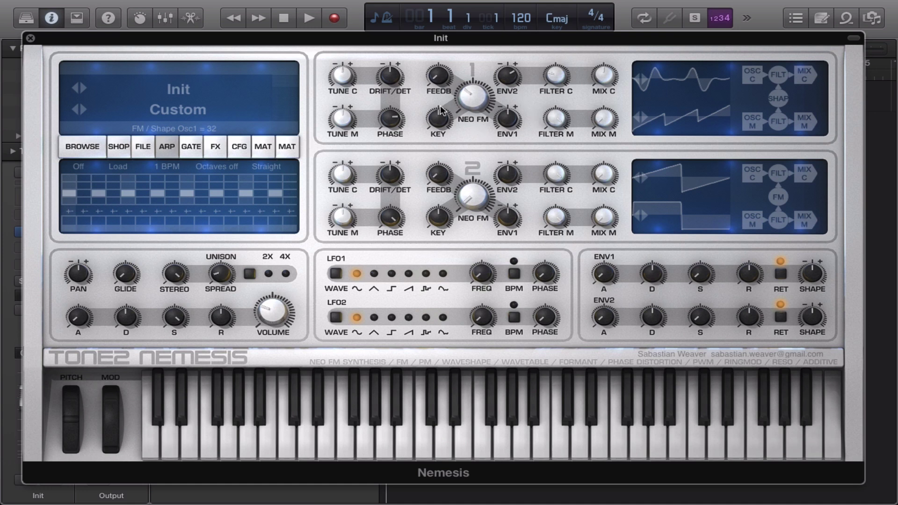
{"action": "left_click_drag", "start_coordinate": [401, 107], "coordinate": [398, 125]}
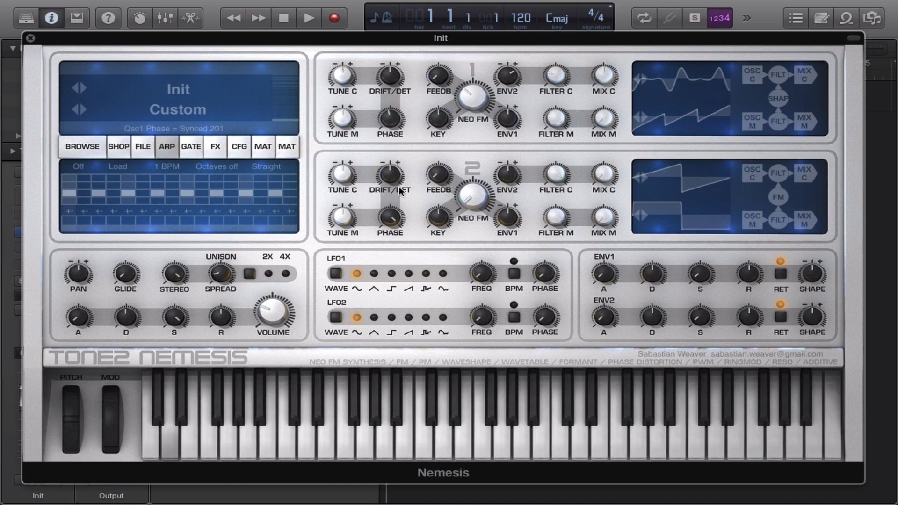
{"action": "left_click_drag", "start_coordinate": [399, 188], "coordinate": [392, 136]}
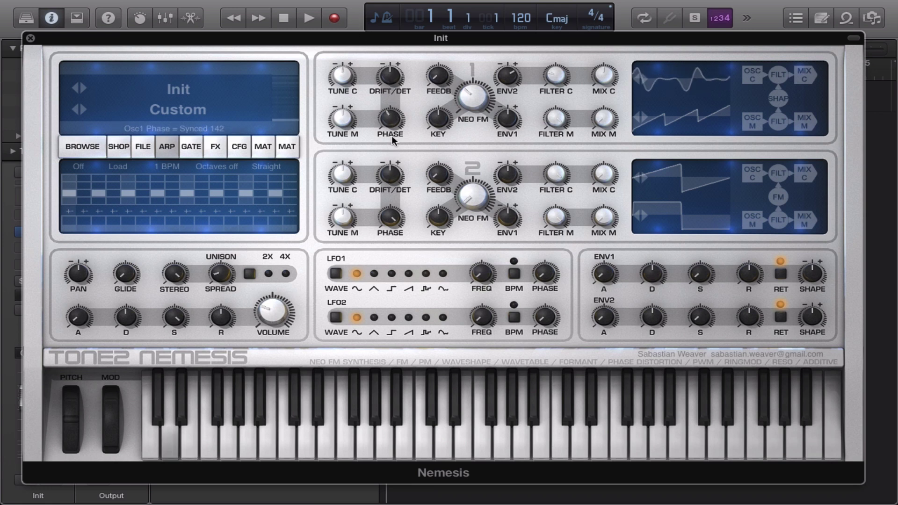
- Lower Osc1's carrier filter to 0 and change its Detune / Drift amount
{"action": "left_click_drag", "start_coordinate": [555, 76], "coordinate": [556, 136]}
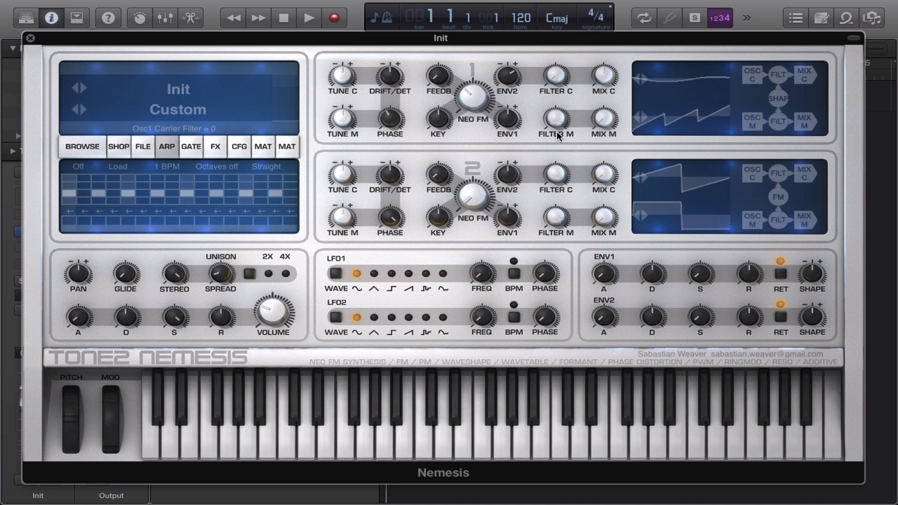
{"action": "mouse_move", "coordinate": [393, 77]}
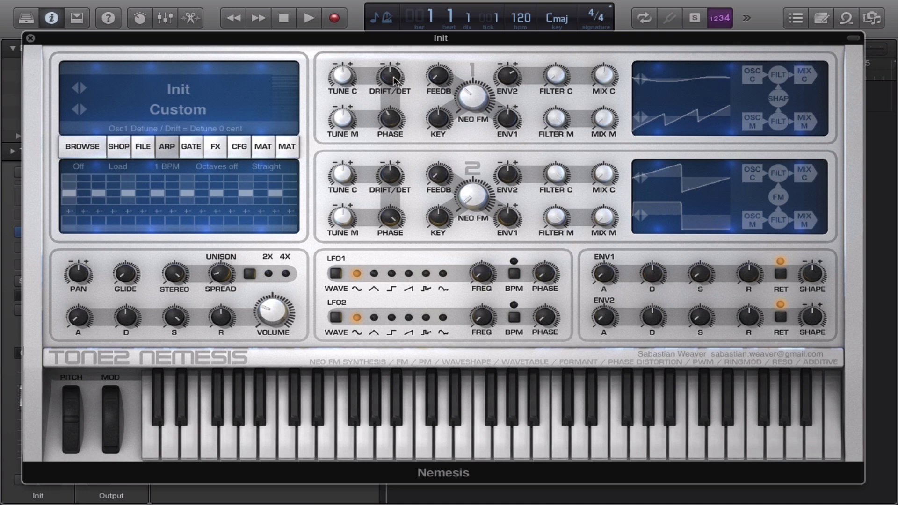
{"action": "left_click_drag", "start_coordinate": [393, 78], "coordinate": [391, 19]}
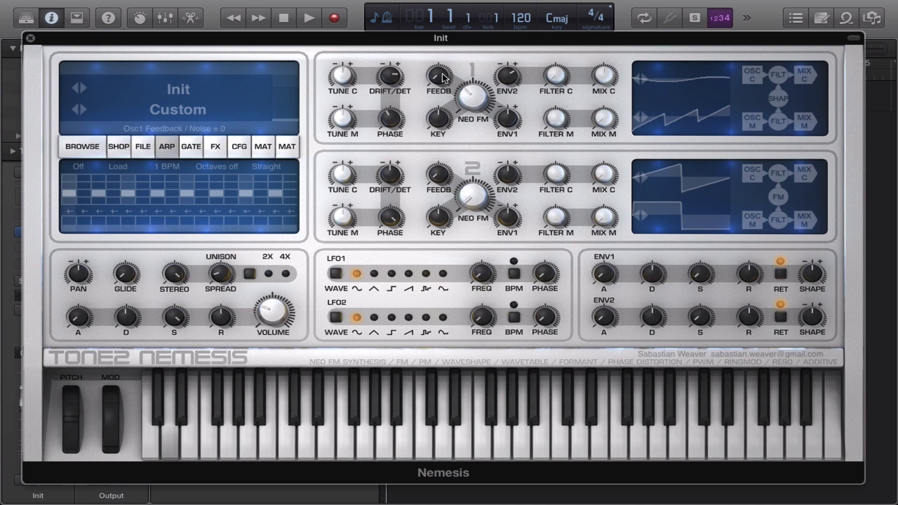
- Set the first effect to Reverb Medium with a dry/wet mix of 65
{"action": "mouse_move", "coordinate": [576, 121]}
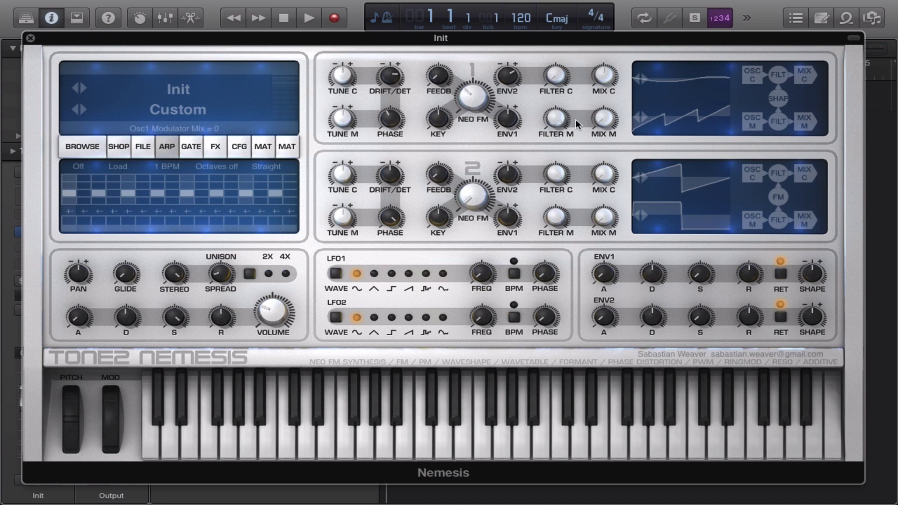
{"action": "left_click", "coordinate": [209, 147]}
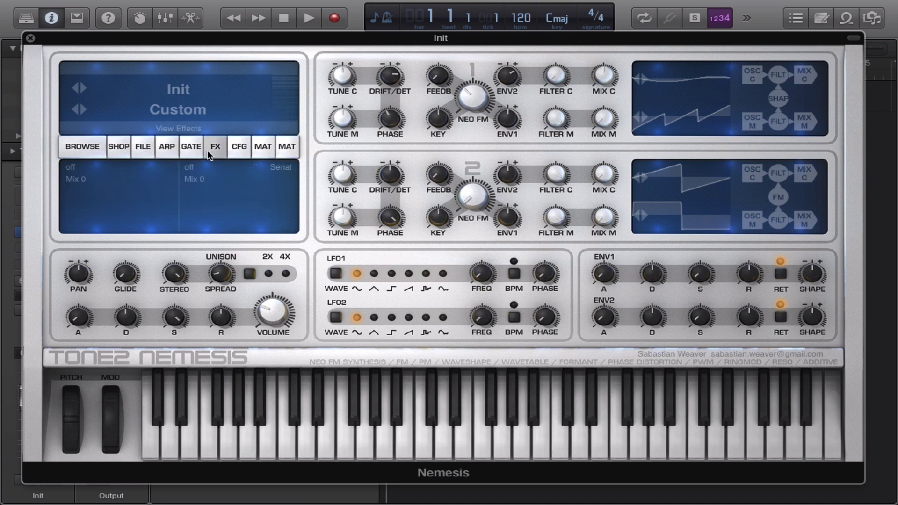
{"action": "left_click", "coordinate": [105, 168]}
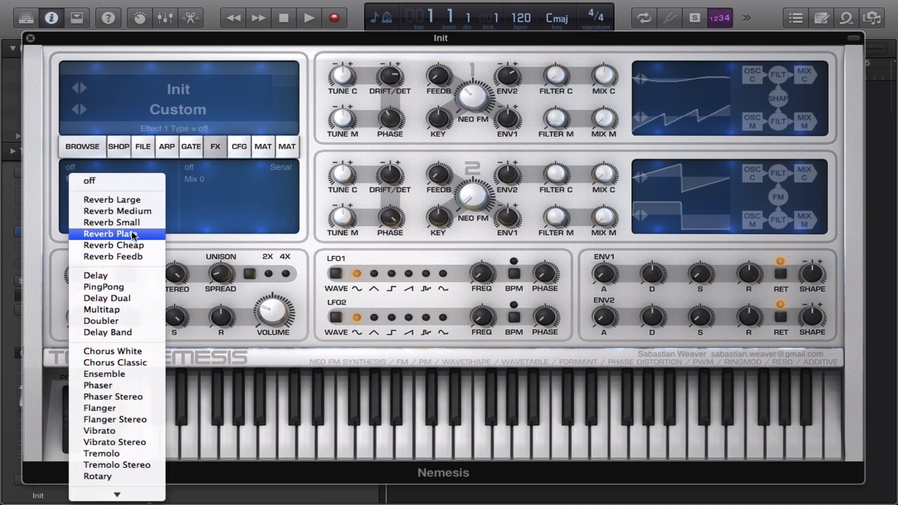
{"action": "left_click", "coordinate": [128, 210]}
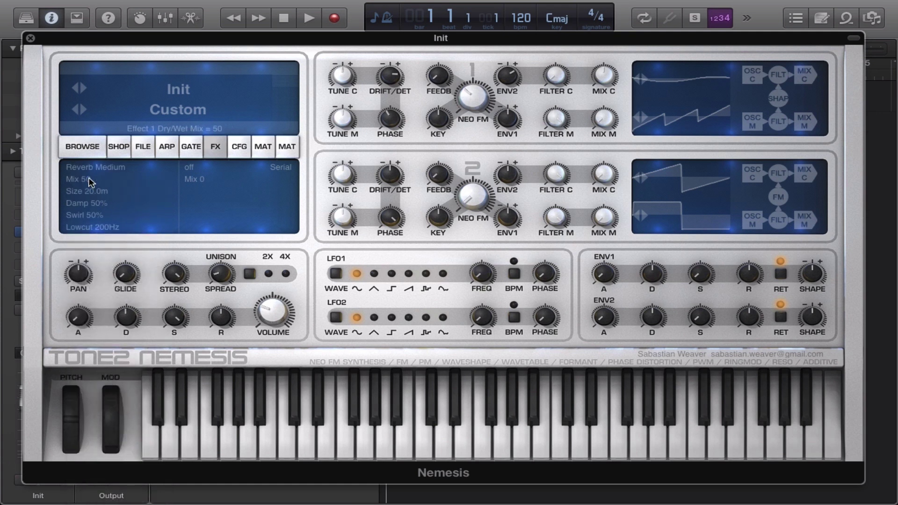
{"action": "left_click_drag", "start_coordinate": [90, 180], "coordinate": [91, 166]}
- Adjust Osc1's feedback and raise its key amount while playing notes
{"action": "left_click_drag", "start_coordinate": [435, 73], "coordinate": [433, 62]}
{"action": "left_click_drag", "start_coordinate": [444, 122], "coordinate": [439, 80]}
{"action": "left_click_drag", "start_coordinate": [444, 122], "coordinate": [439, 120]}
{"action": "key", "text": "s"}
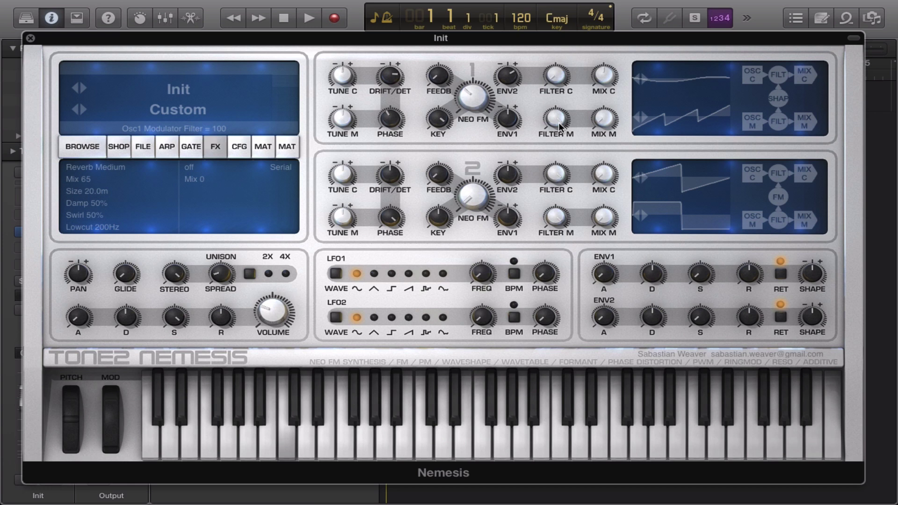
- Lower Osc1's modulator filter and sweep its shape amount
{"action": "left_click_drag", "start_coordinate": [564, 201], "coordinate": [565, 213]}
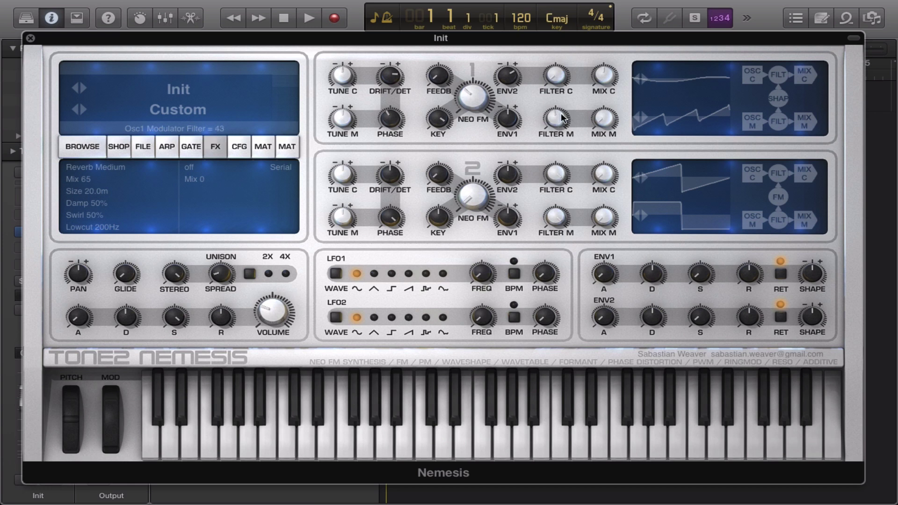
{"action": "mouse_move", "coordinate": [560, 115]}
{"action": "left_mouse_down"}
{"action": "mouse_move", "coordinate": [562, 144]}
{"action": "mouse_move", "coordinate": [559, 133]}
{"action": "left_mouse_up"}
{"action": "left_click", "coordinate": [472, 98]}
{"action": "left_click_drag", "start_coordinate": [471, 123], "coordinate": [452, 87]}
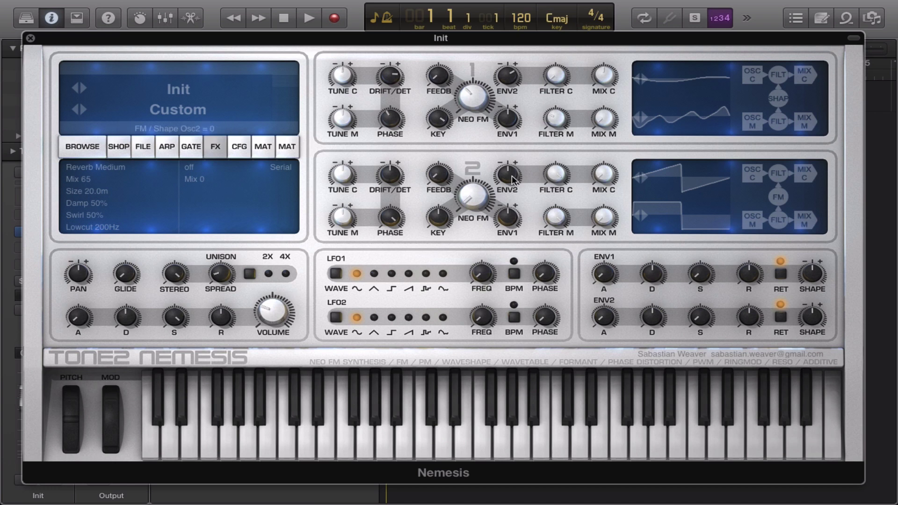
- Switch Osc2's synthesis mode to Waveshape Soft and adjust Osc1's carrier and modulator mix levels
{"action": "left_click", "coordinate": [778, 196]}
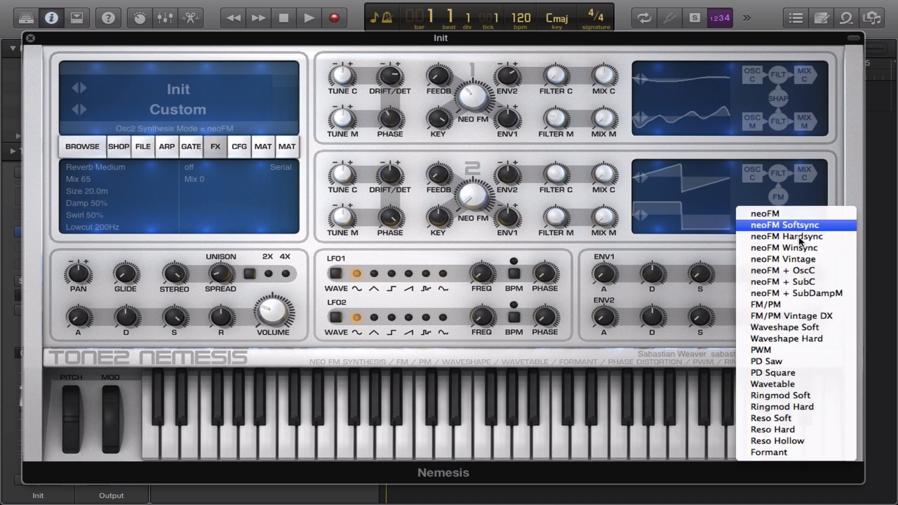
{"action": "left_click", "coordinate": [807, 327]}
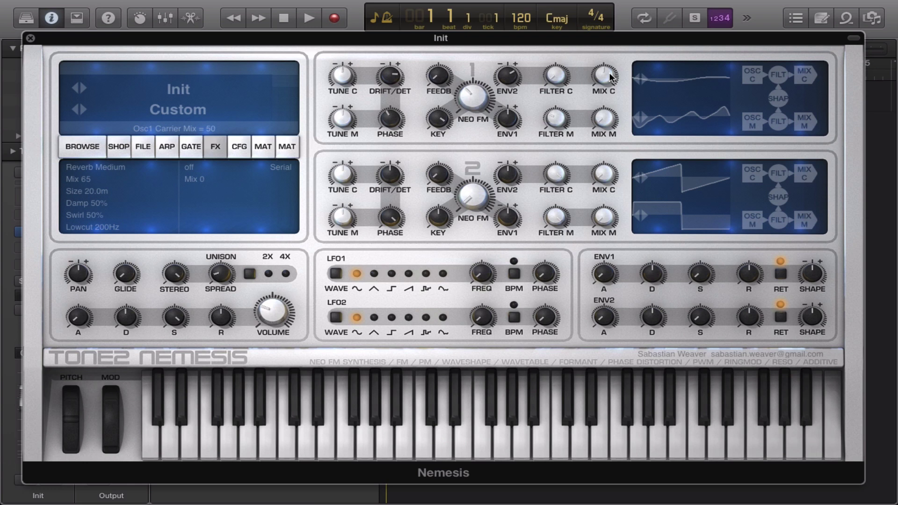
{"action": "left_click_drag", "start_coordinate": [604, 117], "coordinate": [592, 192]}
{"action": "left_click_drag", "start_coordinate": [608, 94], "coordinate": [607, 102]}
- Reposition the synth window and sweep Osc2's shape amount up and back to 0, adjusting its carrier tuning
{"action": "left_click_drag", "start_coordinate": [94, 39], "coordinate": [181, 1]}
{"action": "left_click_drag", "start_coordinate": [280, 12], "coordinate": [206, 17]}
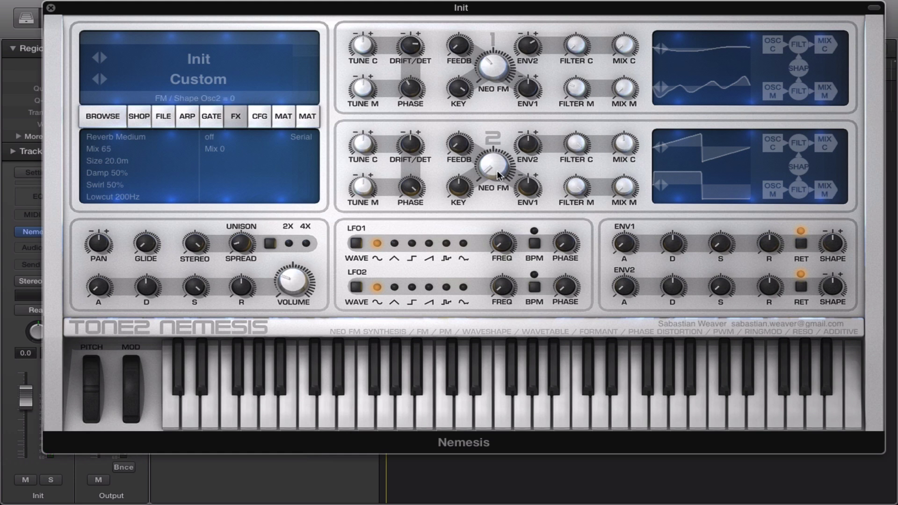
{"action": "left_click_drag", "start_coordinate": [496, 170], "coordinate": [497, 106]}
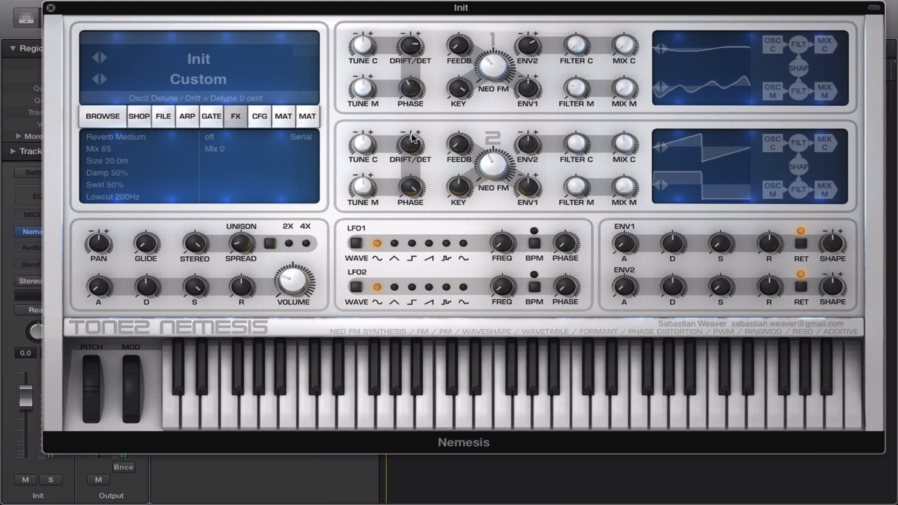
{"action": "left_click_drag", "start_coordinate": [360, 146], "coordinate": [361, 159]}
{"action": "left_click_drag", "start_coordinate": [484, 176], "coordinate": [494, 266]}
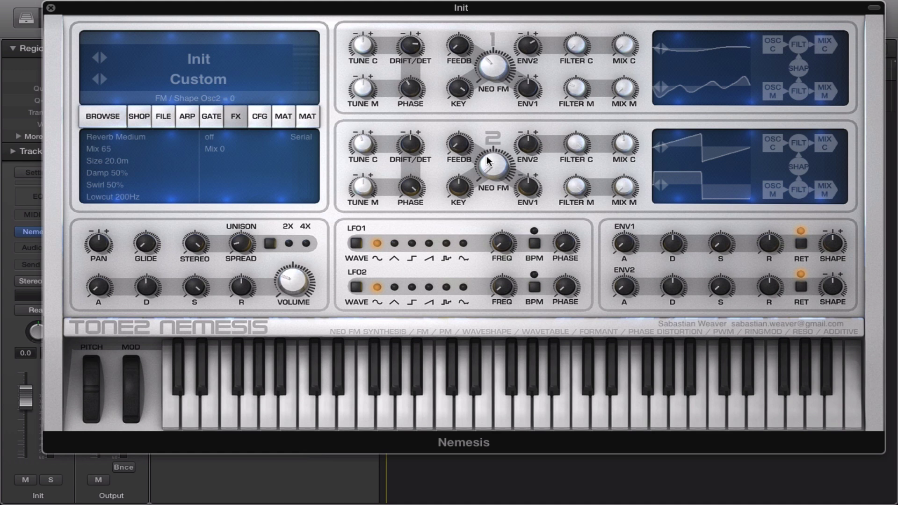
- Raise Osc2's Env1 send and set its shape amount to 31
{"action": "left_click_drag", "start_coordinate": [486, 160], "coordinate": [475, 95]}
{"action": "left_click_drag", "start_coordinate": [529, 187], "coordinate": [527, 162]}
{"action": "mouse_move", "coordinate": [501, 155]}
{"action": "left_mouse_down"}
{"action": "mouse_move", "coordinate": [500, 181]}
{"action": "mouse_move", "coordinate": [497, 165]}
{"action": "left_mouse_up"}
- Set Env1's decay to 0.04 sec, attack to 0.36 sec and sustain to 66
{"action": "left_click_drag", "start_coordinate": [723, 244], "coordinate": [719, 208]}
{"action": "left_click_drag", "start_coordinate": [626, 243], "coordinate": [631, 201]}
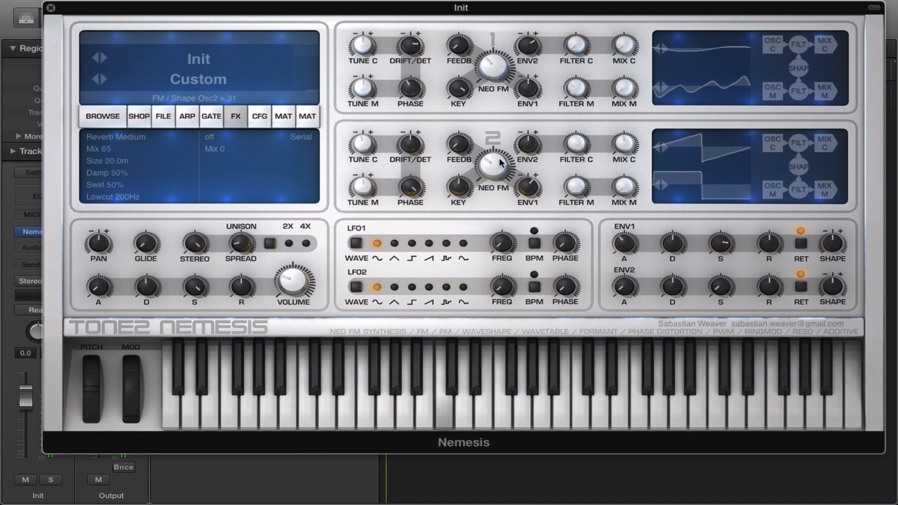
{"action": "left_click_drag", "start_coordinate": [675, 240], "coordinate": [676, 260]}
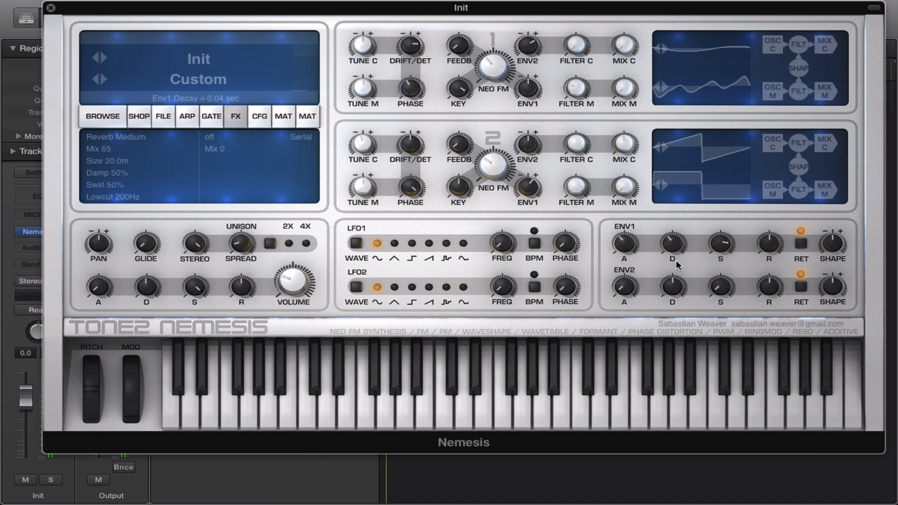
{"action": "left_click_drag", "start_coordinate": [624, 243], "coordinate": [623, 188]}
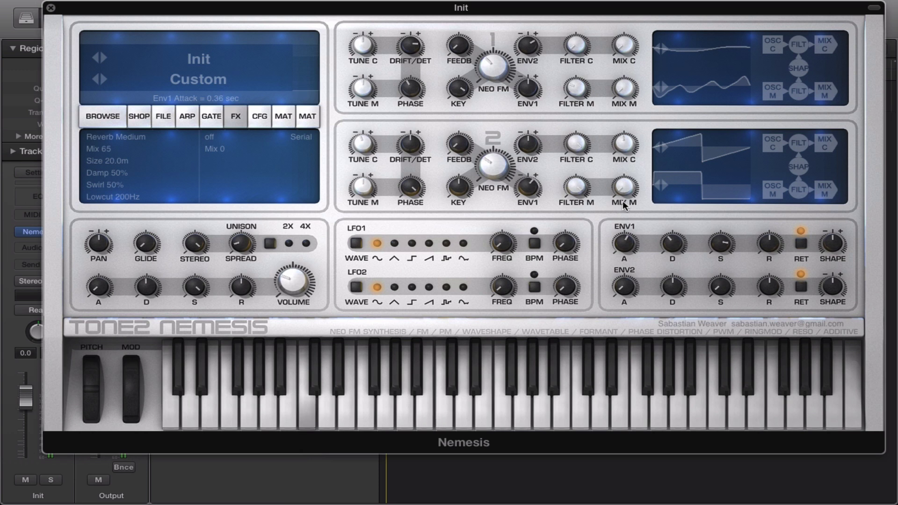
{"action": "left_click_drag", "start_coordinate": [720, 243], "coordinate": [721, 279]}
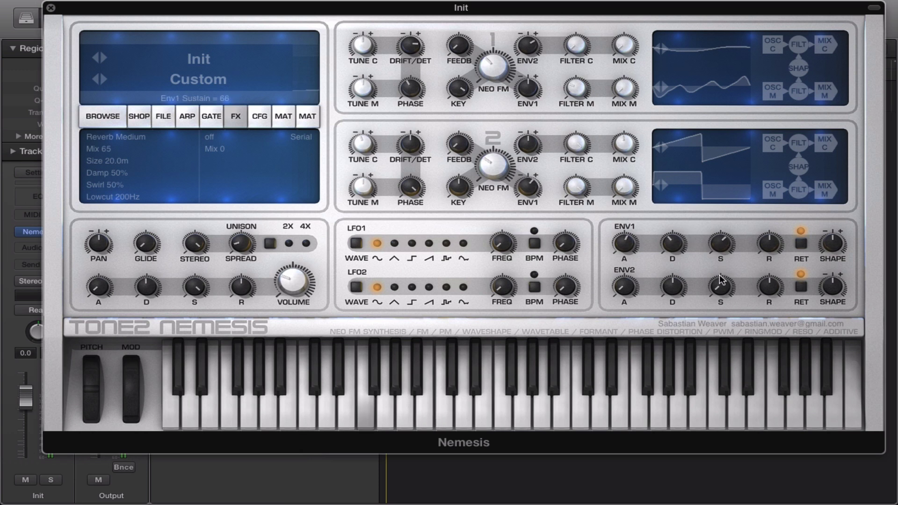
- Set Env1's shape to -95 and its attack to 0.74 sec
{"action": "left_click", "coordinate": [832, 243]}
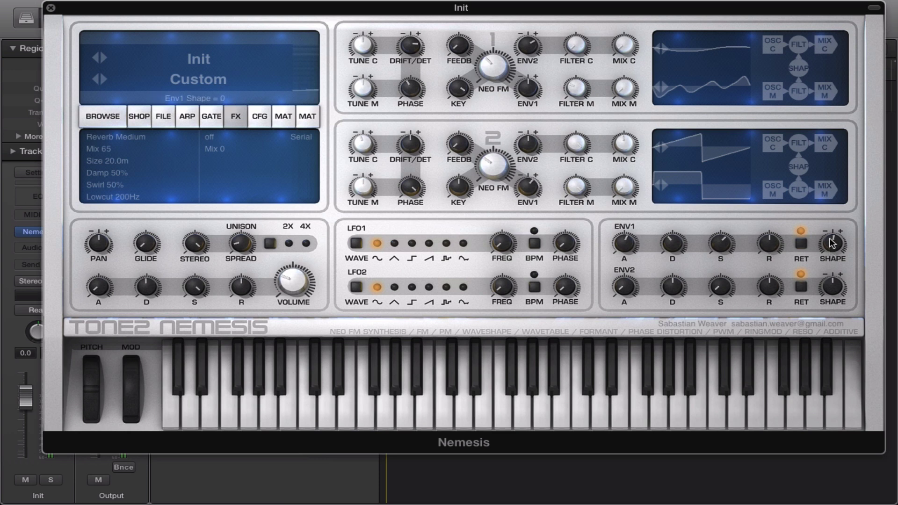
{"action": "left_click_drag", "start_coordinate": [832, 244], "coordinate": [806, 304]}
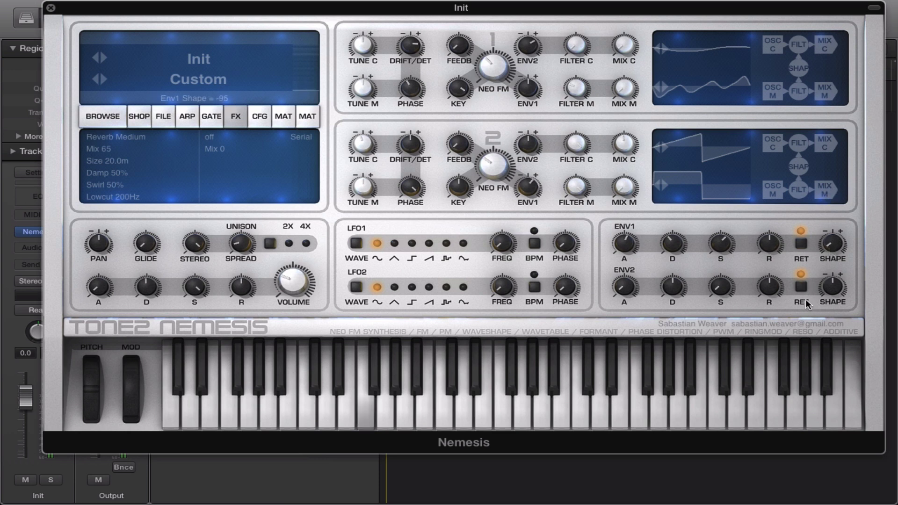
{"action": "left_click", "coordinate": [801, 243]}
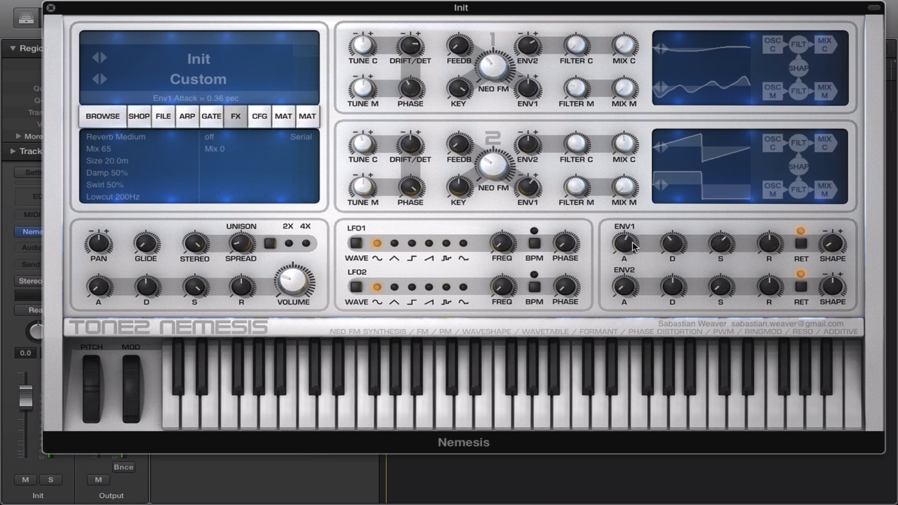
{"action": "left_click_drag", "start_coordinate": [632, 241], "coordinate": [633, 231]}
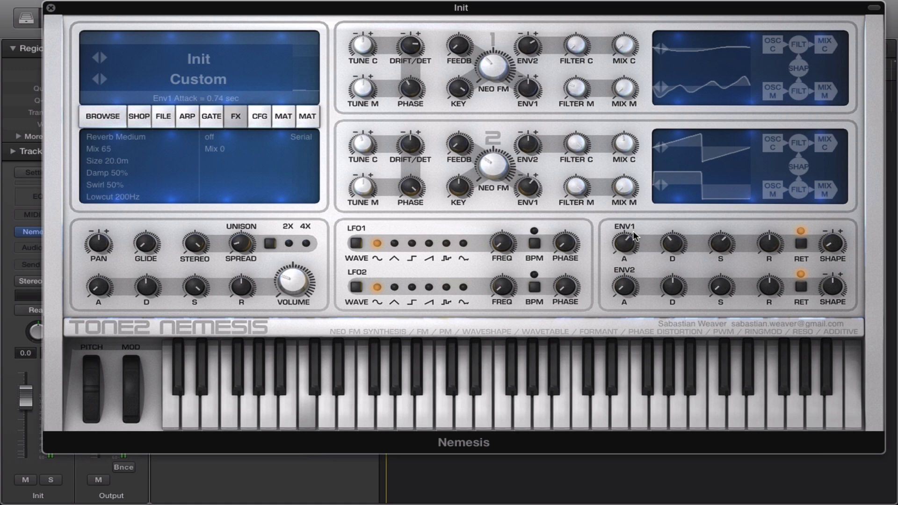
- Move the synth window down and lower Osc2's carrier mix
{"action": "scroll", "coordinate": [634, 236], "scroll_direction": "up", "scroll_amount": 1}
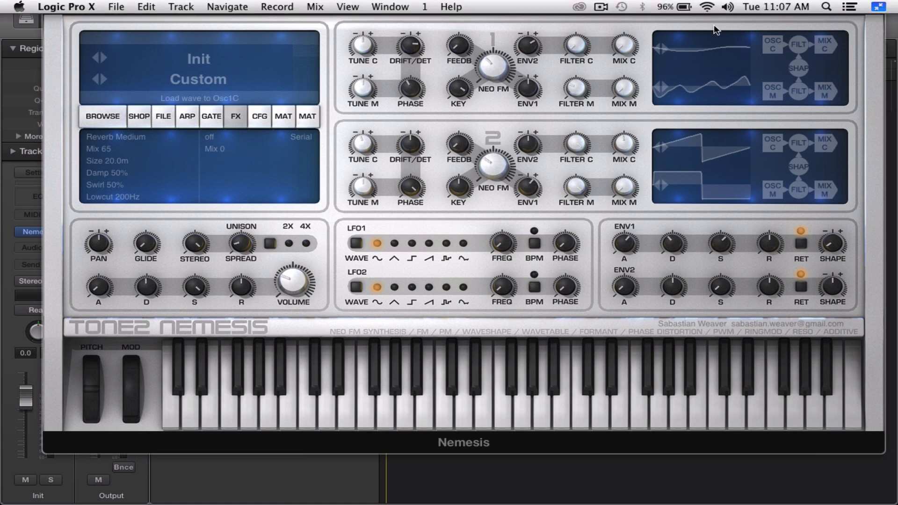
{"action": "mouse_move", "coordinate": [678, 10]}
{"action": "left_mouse_down"}
{"action": "mouse_move", "coordinate": [683, 44]}
{"action": "mouse_move", "coordinate": [673, 26]}
{"action": "left_mouse_up"}
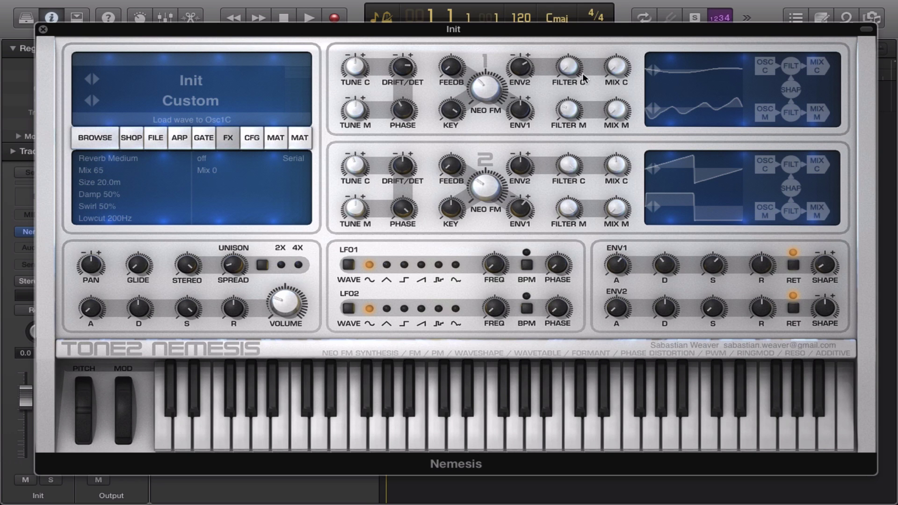
{"action": "left_click_drag", "start_coordinate": [626, 17], "coordinate": [627, 2]}
{"action": "left_click_drag", "start_coordinate": [615, 174], "coordinate": [620, 208]}
- Route Lfo1 to FM 1 with a positive amount in Matrix A and reduce the Modwheel send to about zero
{"action": "left_click", "coordinate": [266, 139]}
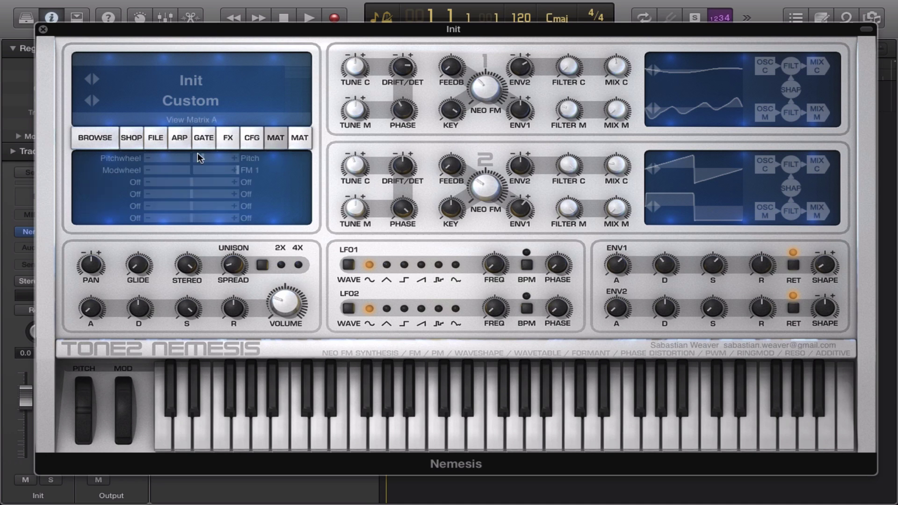
{"action": "left_click", "coordinate": [136, 182]}
{"action": "left_click", "coordinate": [134, 257]}
{"action": "left_click", "coordinate": [248, 182]}
{"action": "left_click", "coordinate": [274, 268]}
{"action": "left_click", "coordinate": [212, 181]}
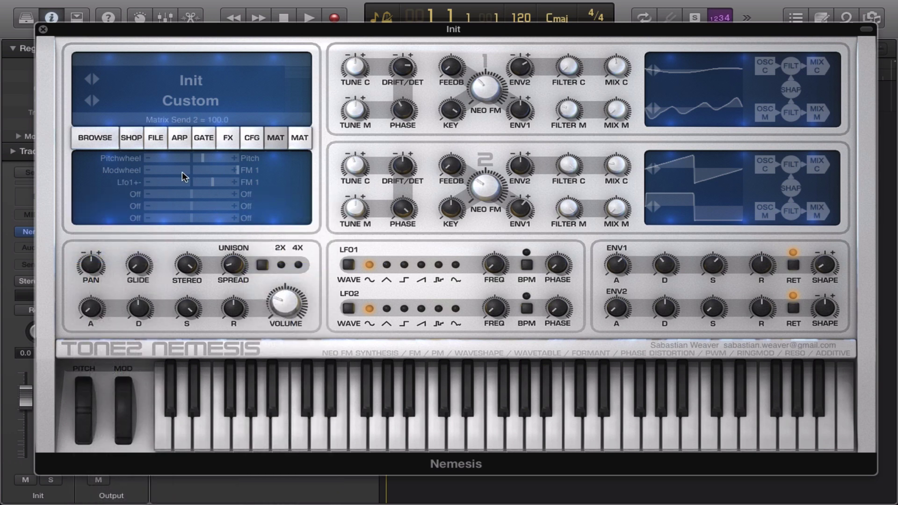
{"action": "left_click", "coordinate": [194, 170]}
{"action": "left_click_drag", "start_coordinate": [195, 170], "coordinate": [192, 170]}
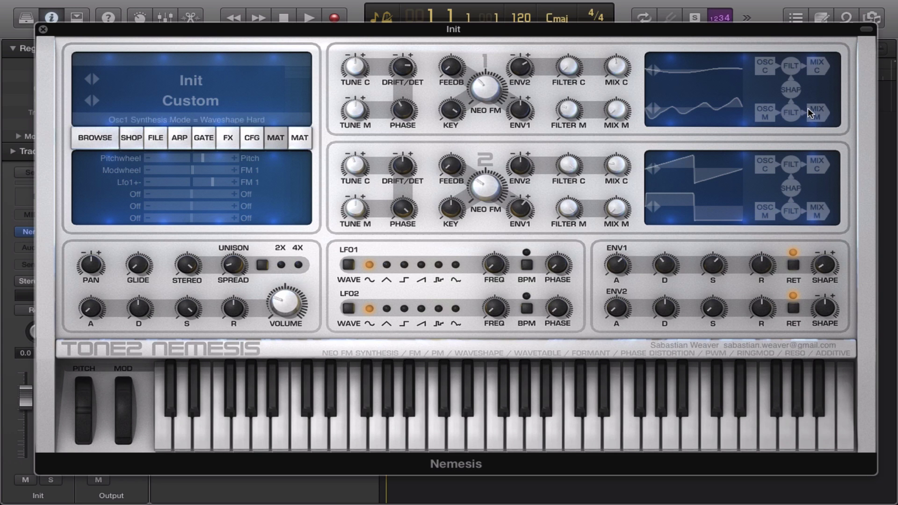
{"action": "mouse_move", "coordinate": [705, 4]}
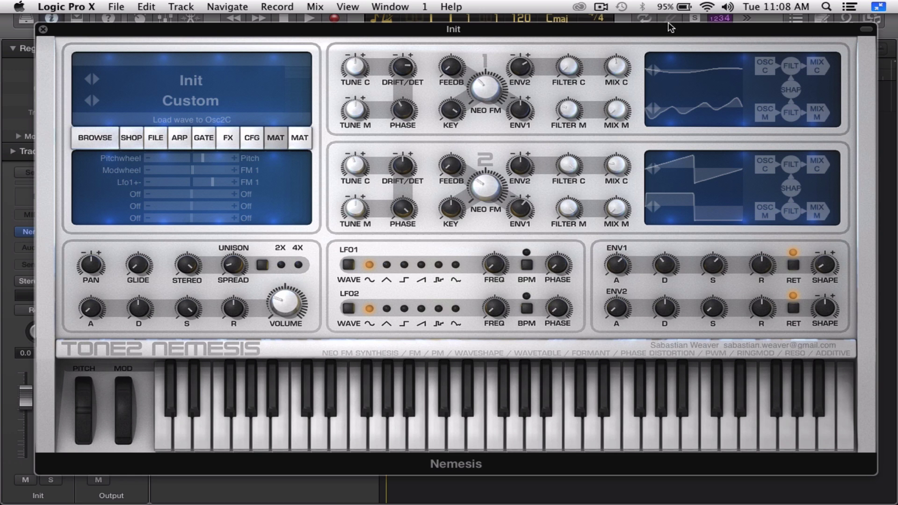
{"action": "mouse_move", "coordinate": [594, 5]}
{"action": "left_click", "coordinate": [600, 6]}
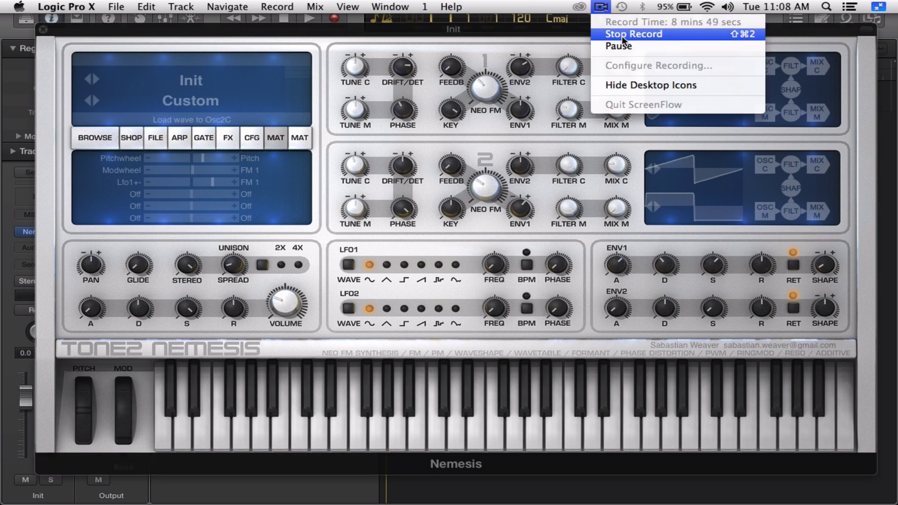